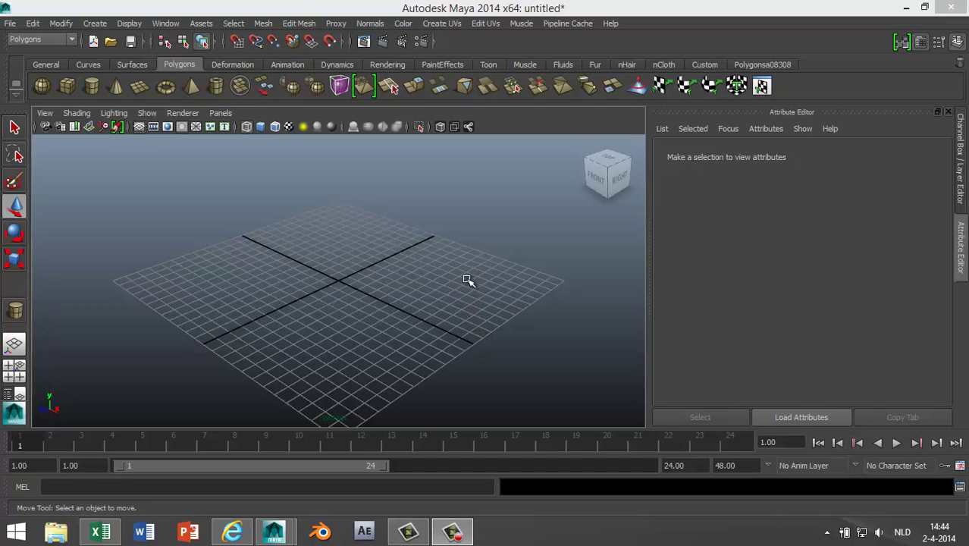
Step: Create a tall polygon cylinder at the grid centre and scale it thinner and shorter, to about 0.184, 0.833, 0.184
left_click(92, 87)
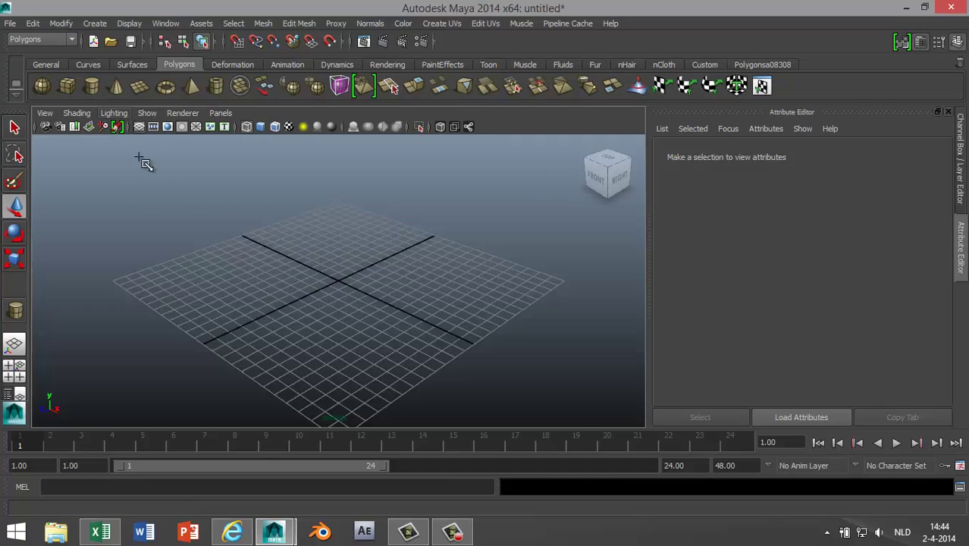
left_click_drag(340, 279, 339, 143)
key("r")
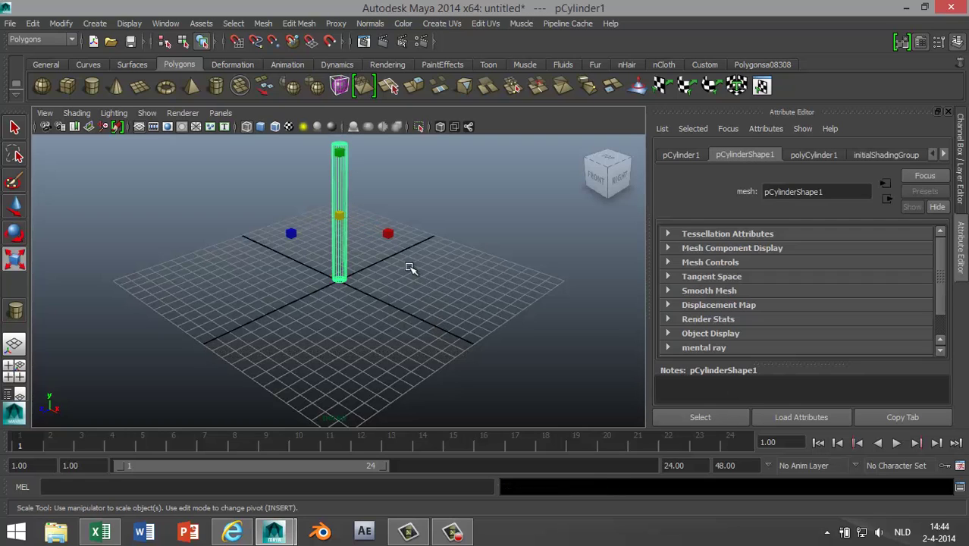
left_click_drag(340, 217, 281, 209)
mouse_move(343, 154)
left_mouse_down()
mouse_move(350, 96)
mouse_move(342, 151)
mouse_move(339, 87)
mouse_move(340, 169)
left_mouse_up()
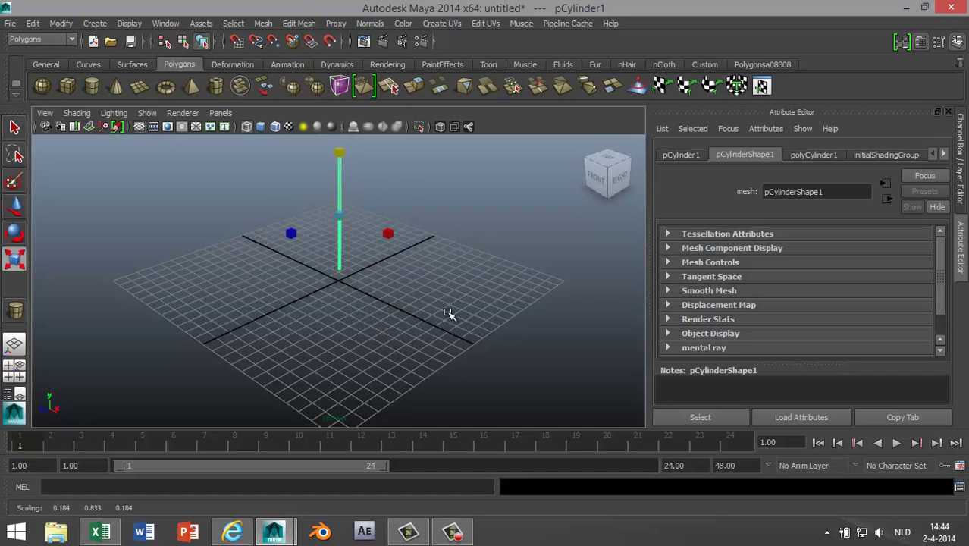
Step: Rotate the cylinder about its Z axis to lie horizontally, setting the Z rotation to exactly -90
key("e")
left_click_drag(370, 183, 382, 261)
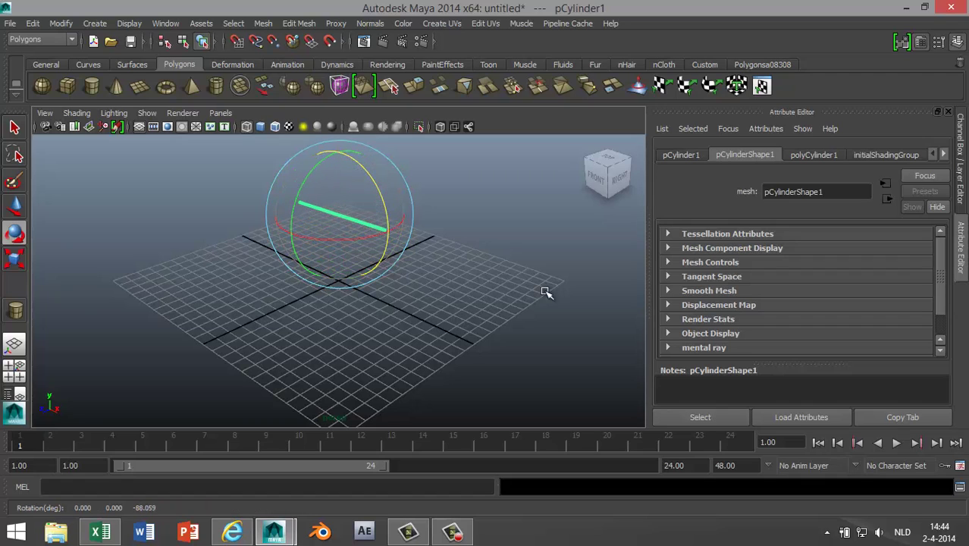
left_click(809, 155)
left_click(684, 155)
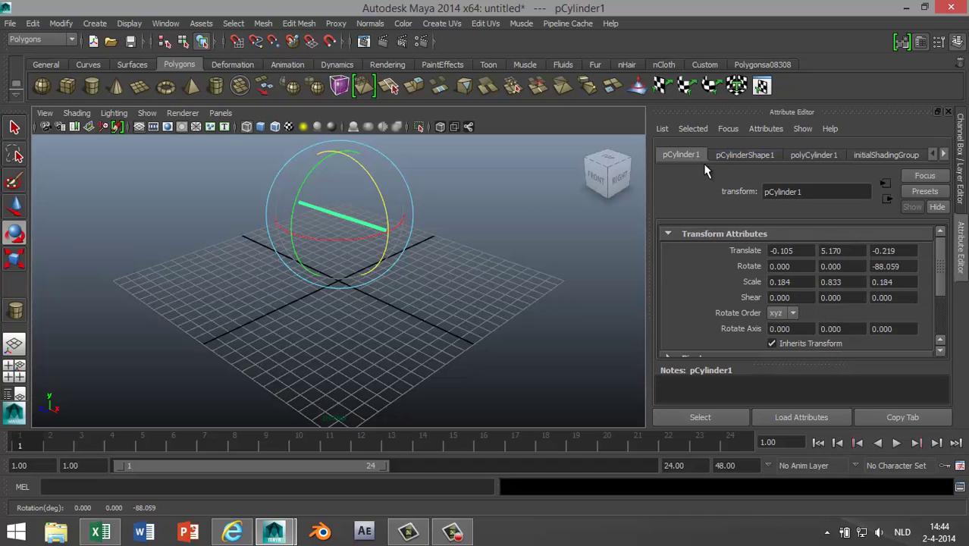
left_click_drag(904, 266, 864, 263)
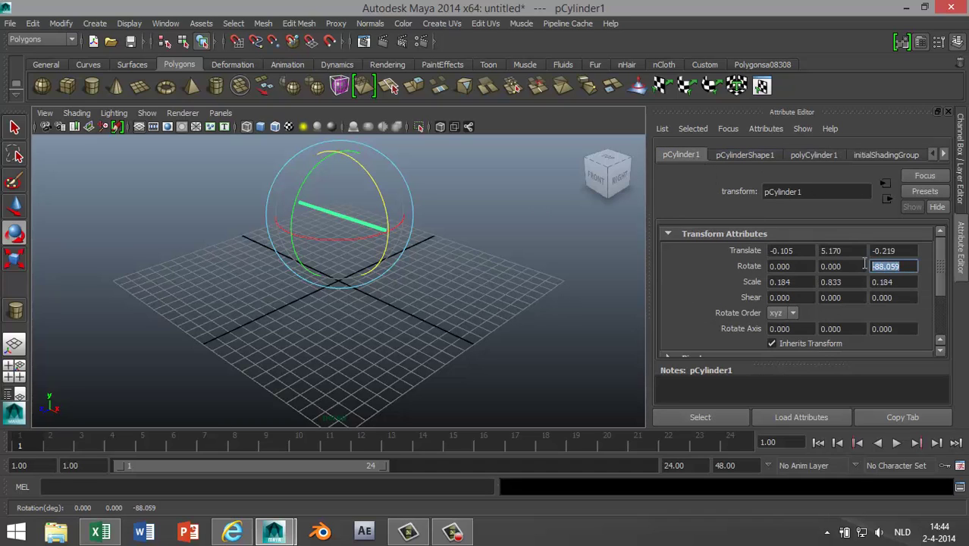
type("-90")
key("Return")
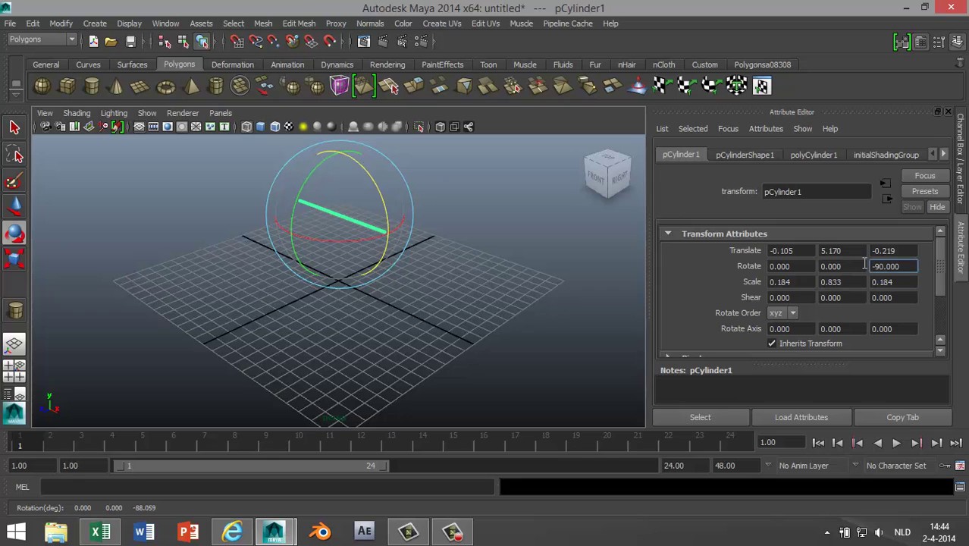
Step: Move the horizontal cylinder down to the grid at Y about 0.101 and centre it on the X axis line at Z 0
left_click(15, 371)
left_click(14, 345)
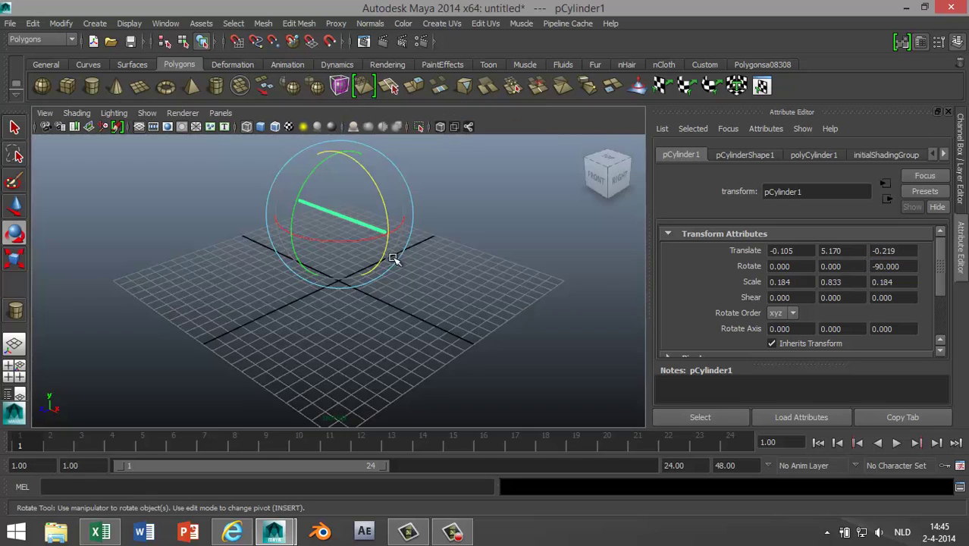
key("w")
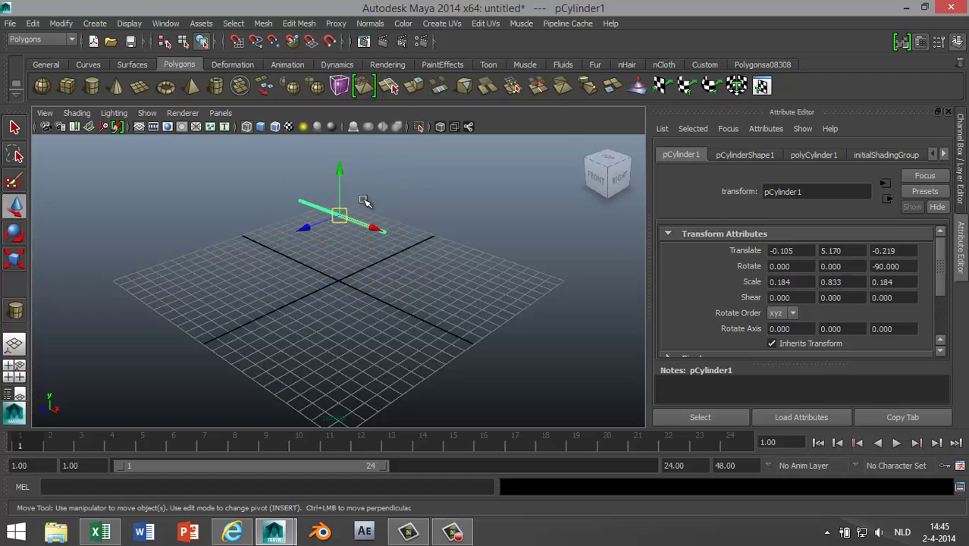
left_click_drag(339, 171, 356, 285)
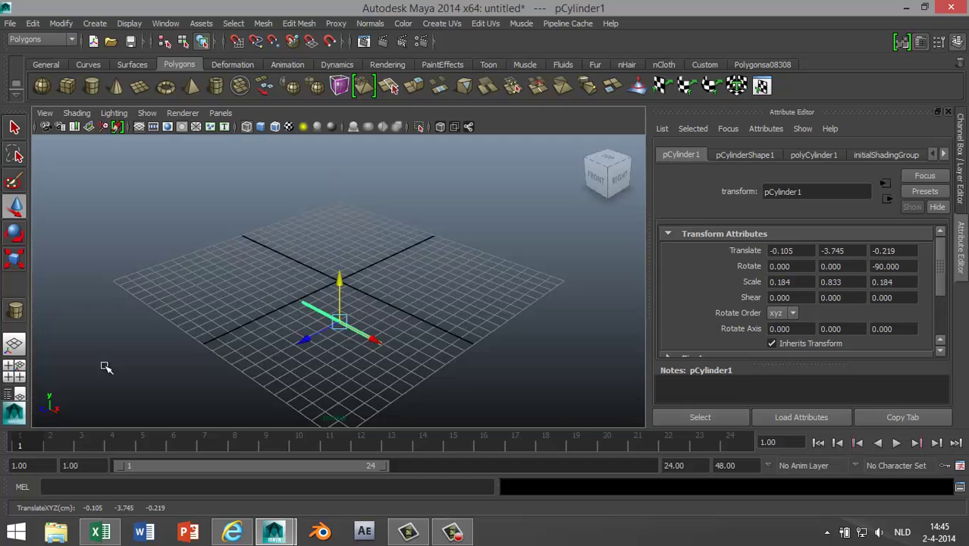
left_click(15, 371)
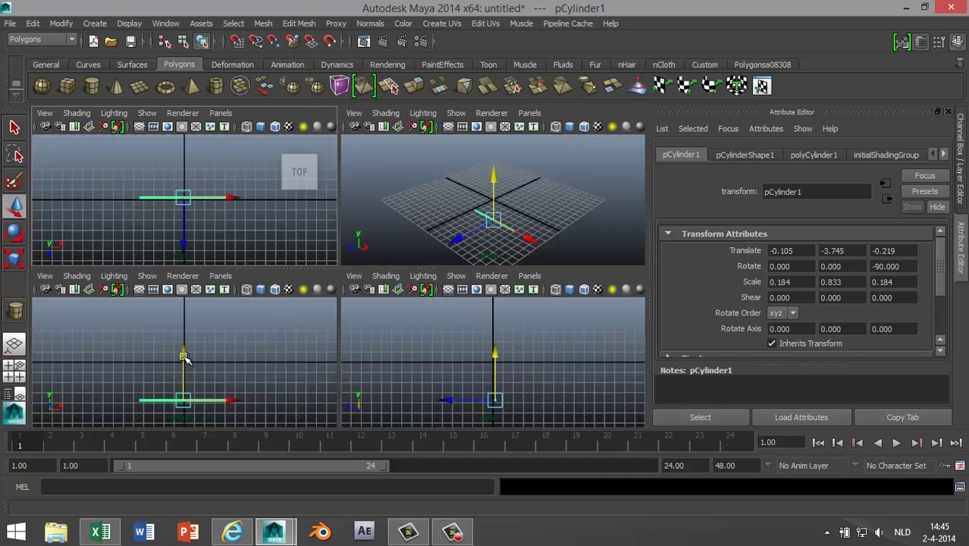
left_click_drag(185, 353, 185, 314)
left_click_drag(453, 361, 452, 361)
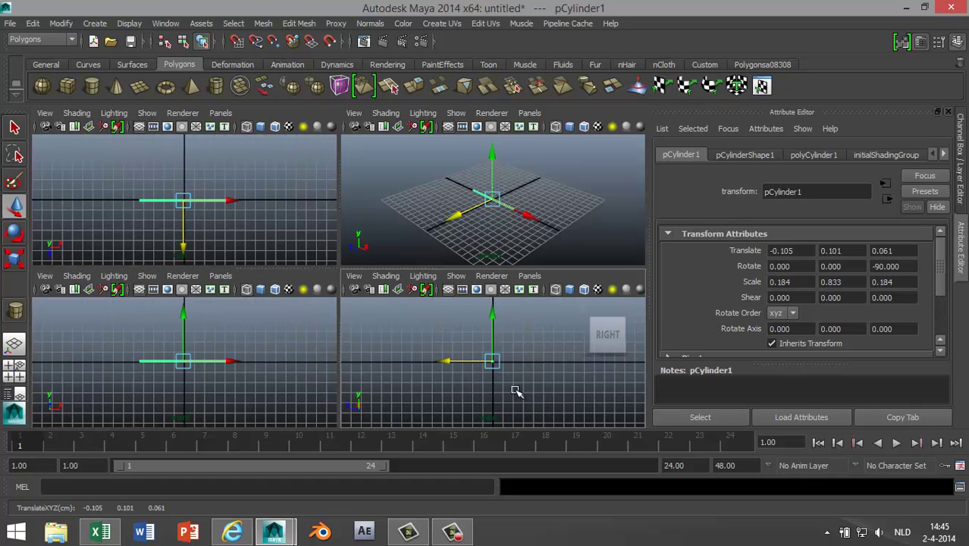
key("f")
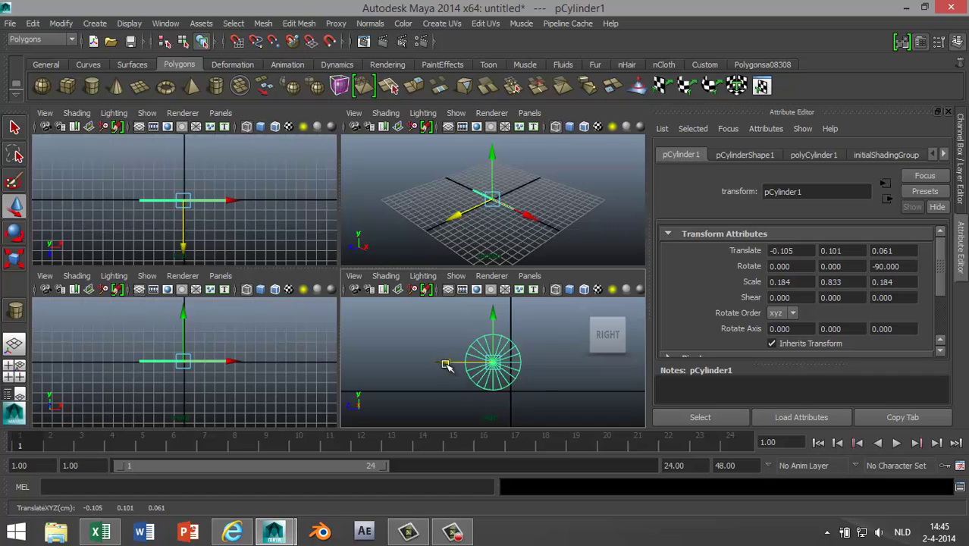
left_click_drag(447, 365, 465, 370)
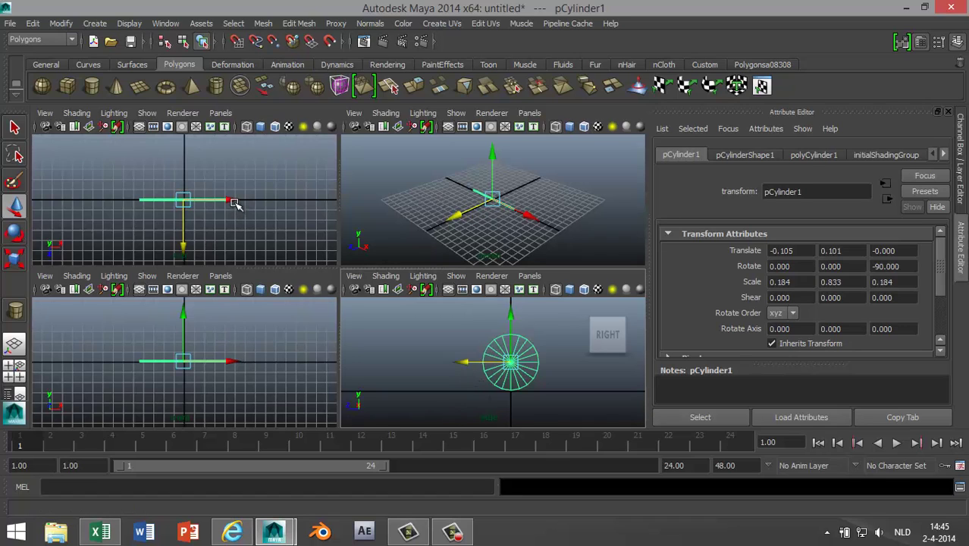
Step: Move the cylinder along X to about -4.33 so that one end meets the grid origin
left_click_drag(231, 200, 182, 201)
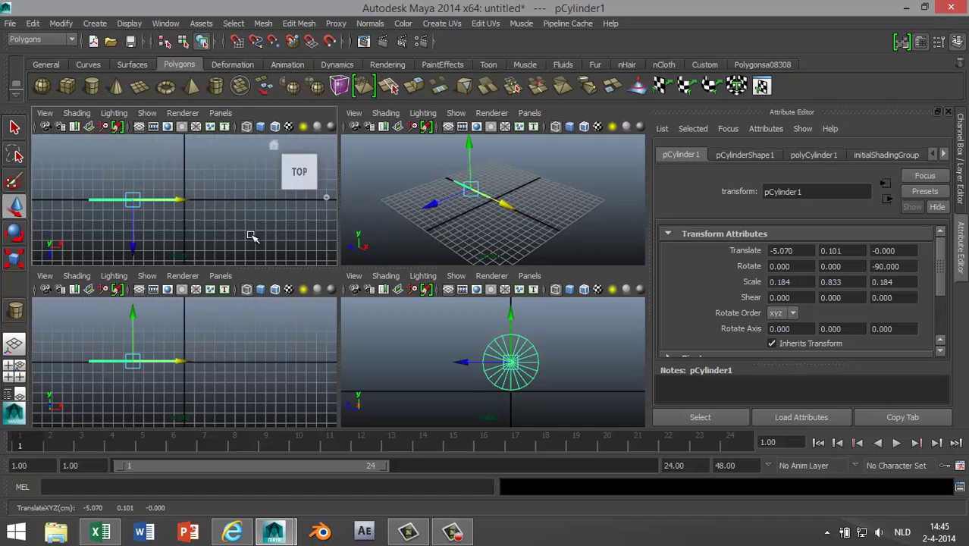
key("f")
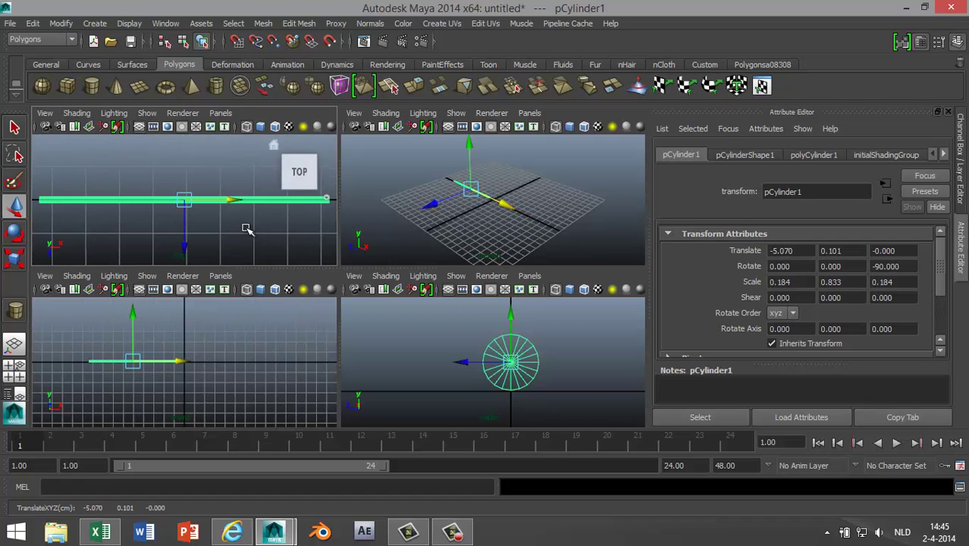
left_click_drag(224, 202, 239, 203)
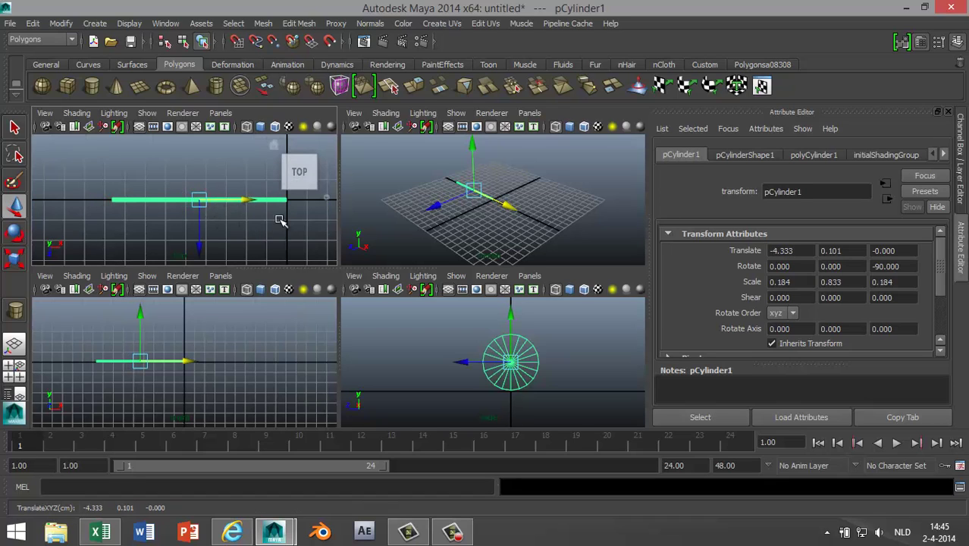
Step: Open the Duplicate Special options for the selected cylinder and reset the settings to their defaults
key("space")
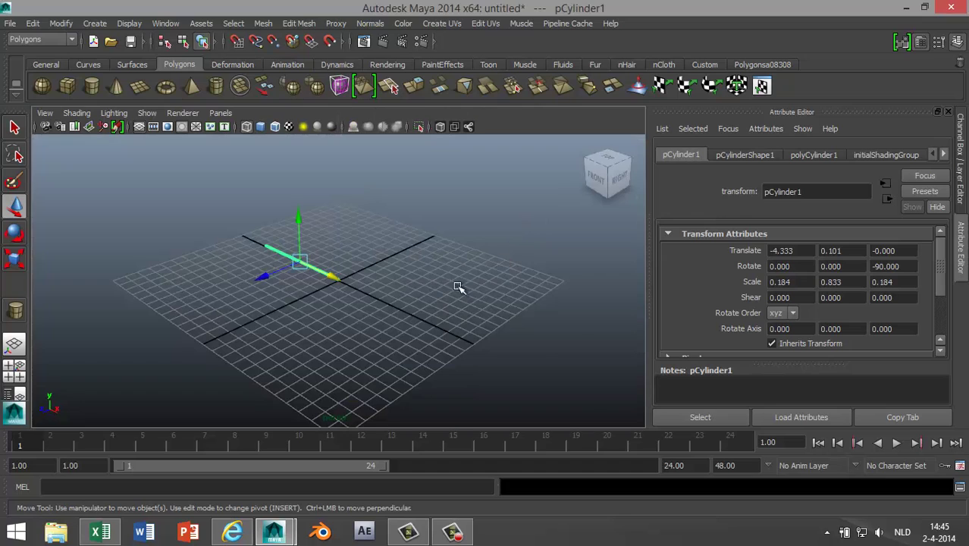
left_click_drag(444, 262, 489, 305, "alt")
left_click(441, 298)
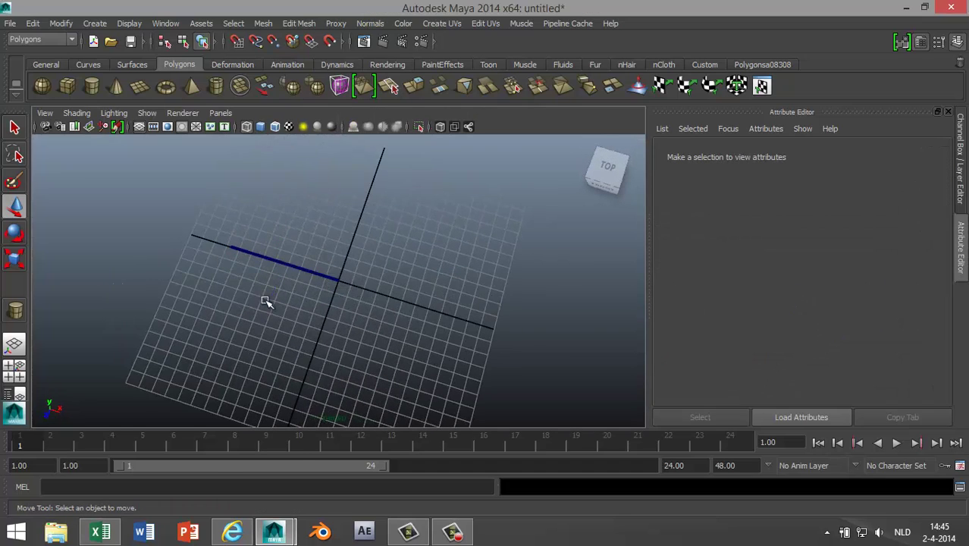
left_click(317, 275)
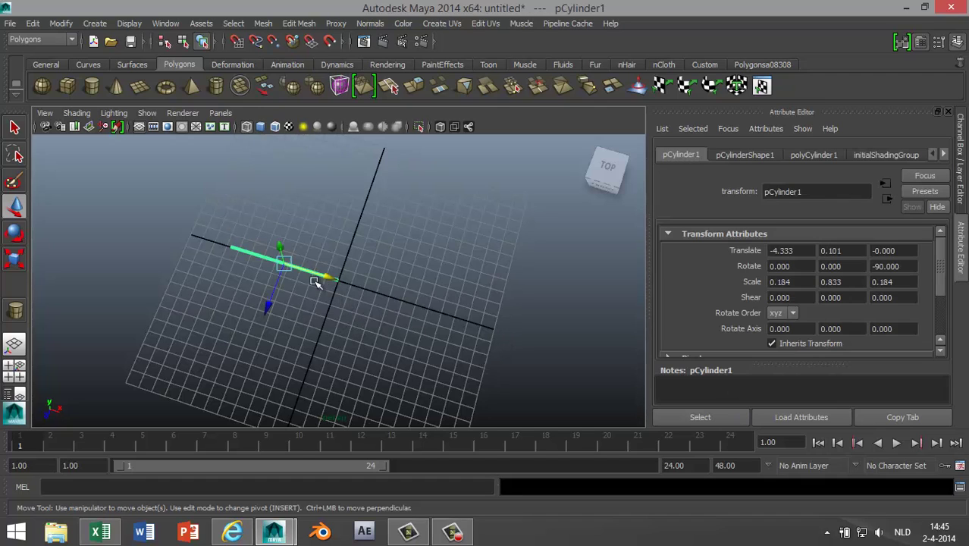
left_click(33, 23)
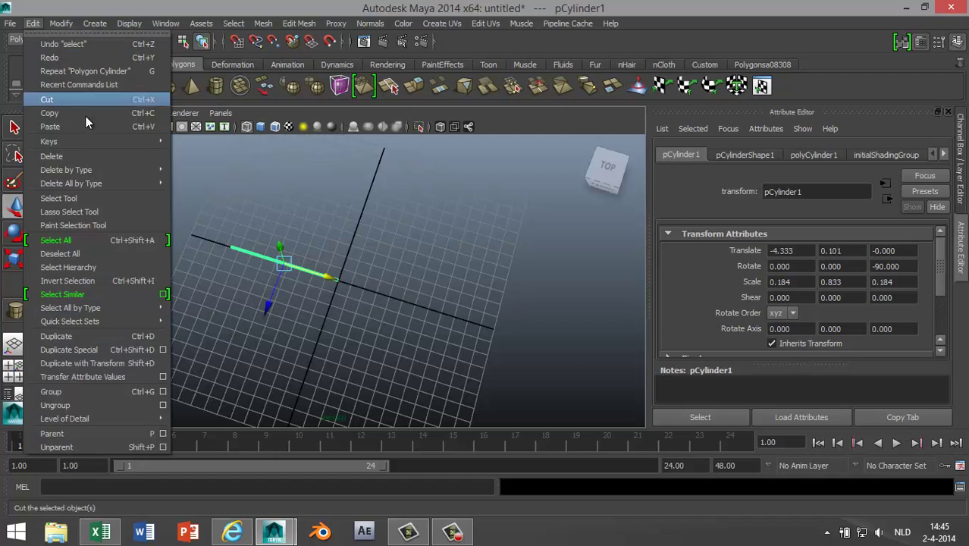
left_click(163, 349)
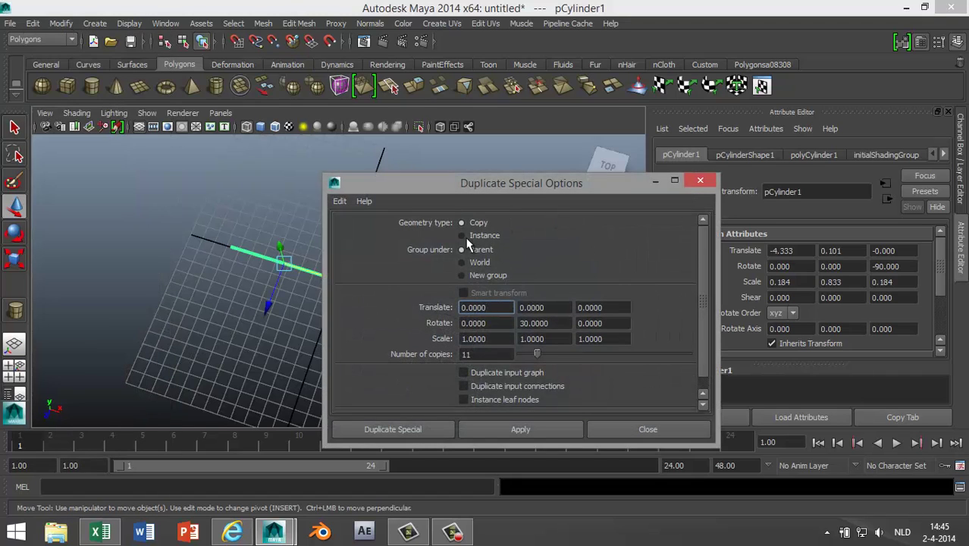
left_click(338, 201)
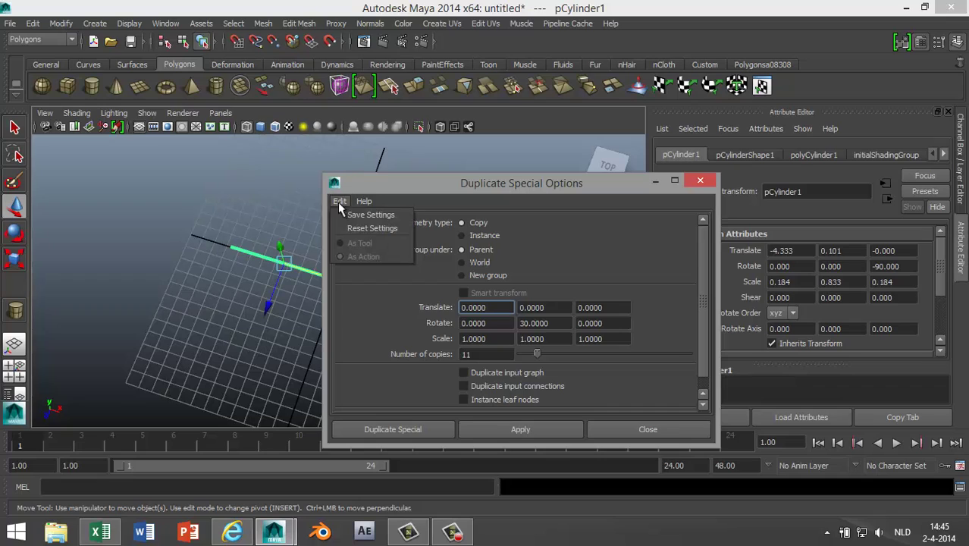
left_click(389, 230)
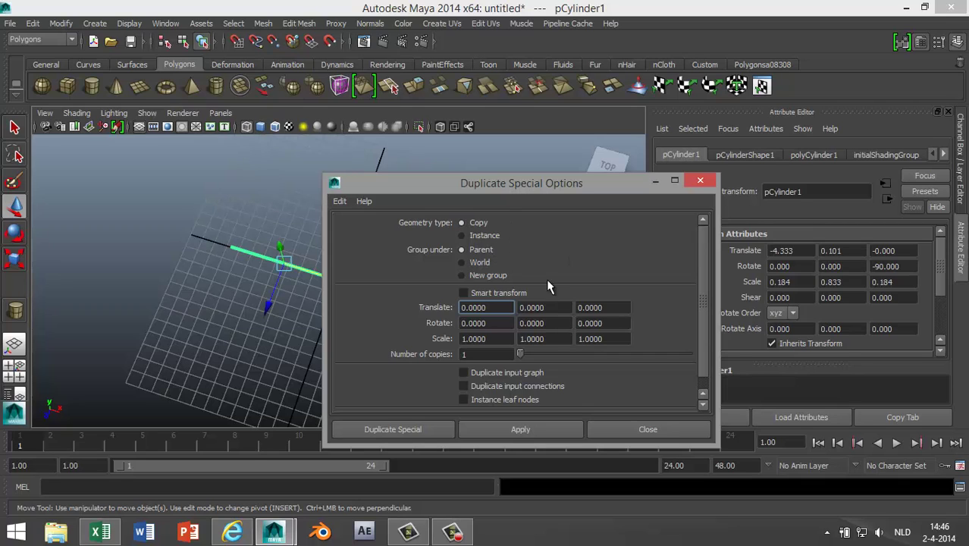
Step: Duplicate the cylinder with Duplicate Special, using a Y rotation of 30 and 11 copies
left_click(546, 324)
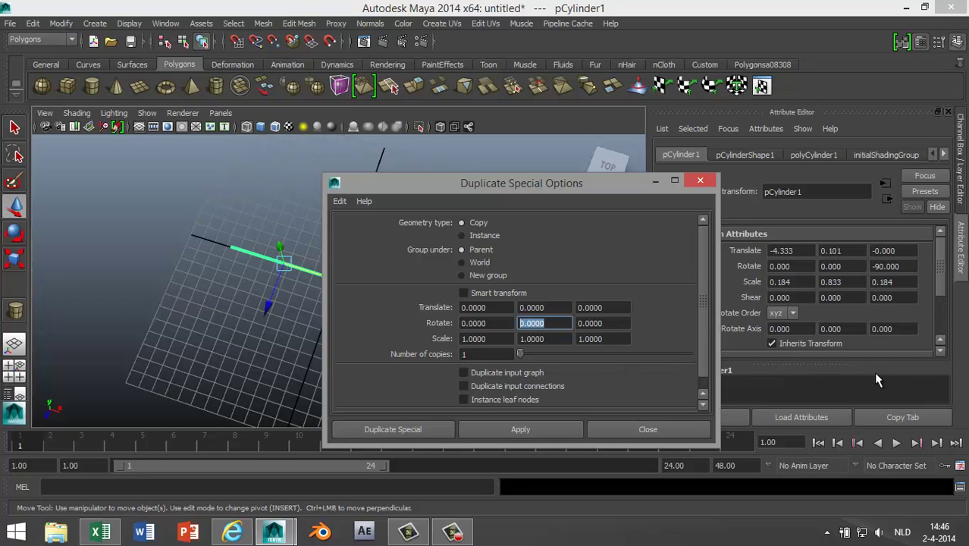
type("30")
left_click(482, 355)
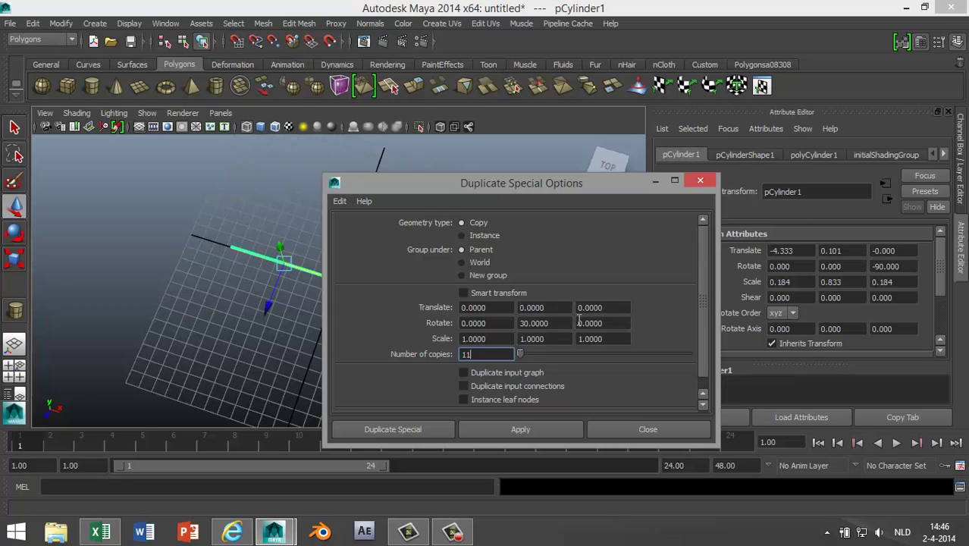
left_click(416, 429)
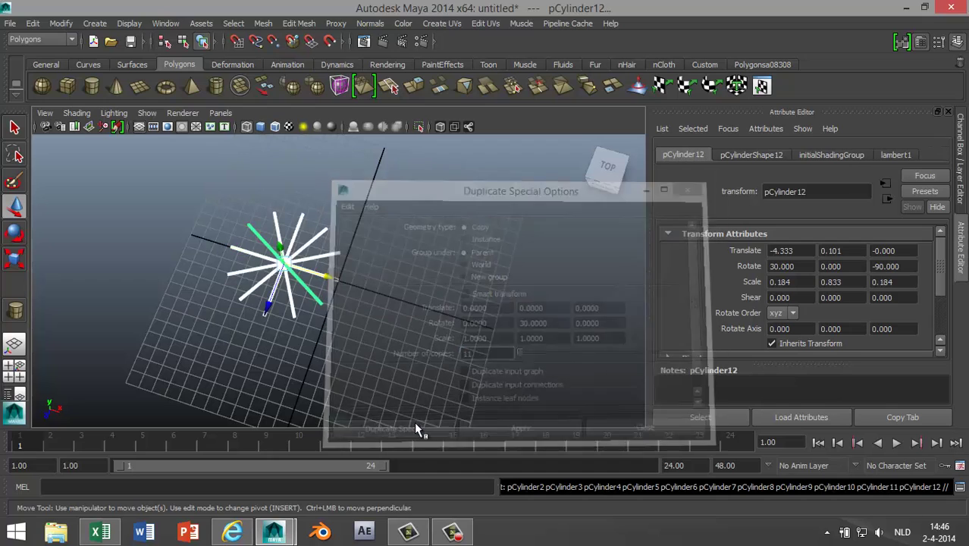
Step: Draw a polygon pipe in front of the spokes with radius about 3.2, height about 0.79 and thickness about 0.4
scroll(399, 387, "up", 5)
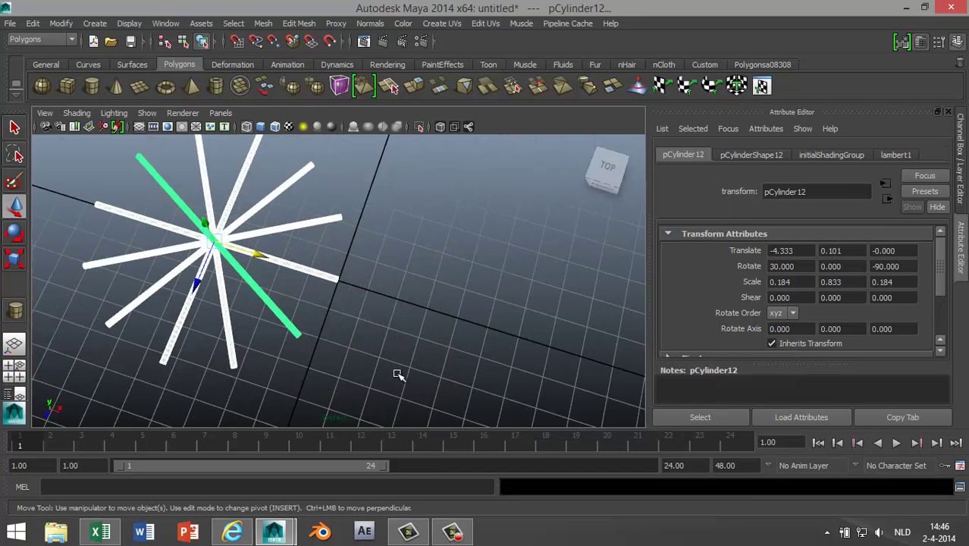
left_click_drag(370, 264, 528, 276, "alt")
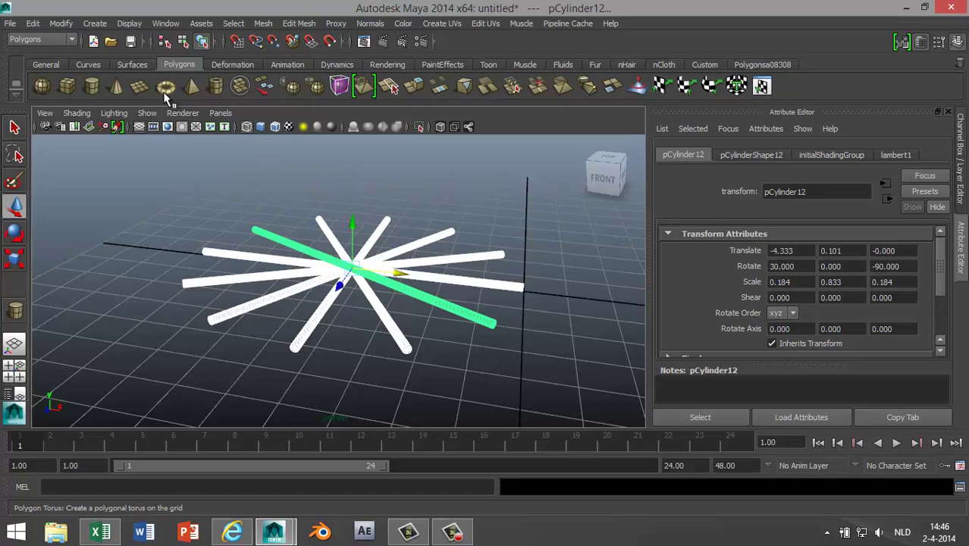
left_click(215, 84)
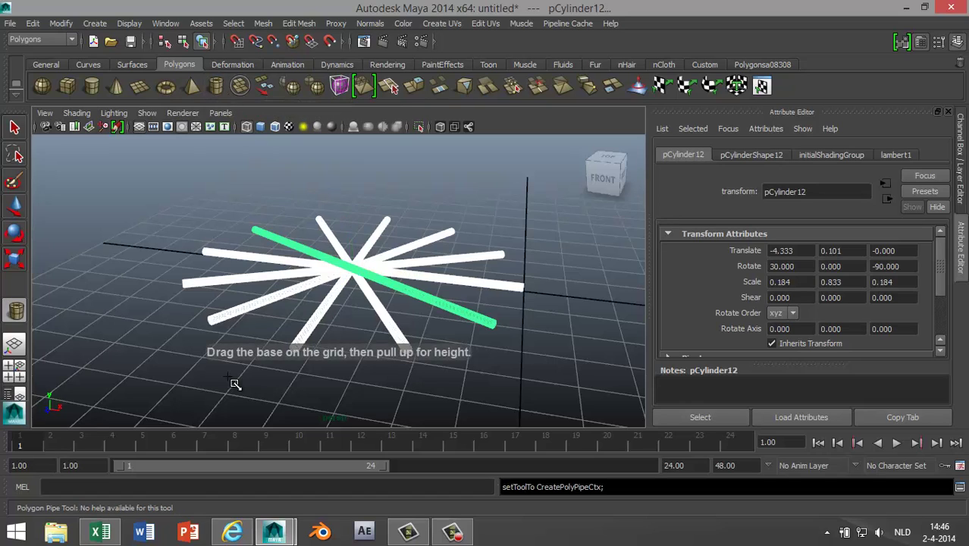
left_click_drag(332, 392, 513, 404)
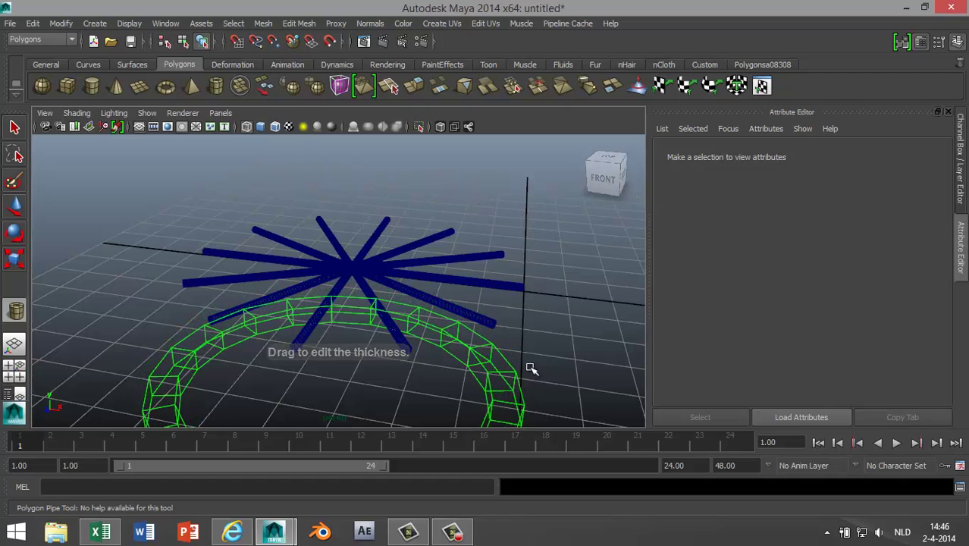
key("w")
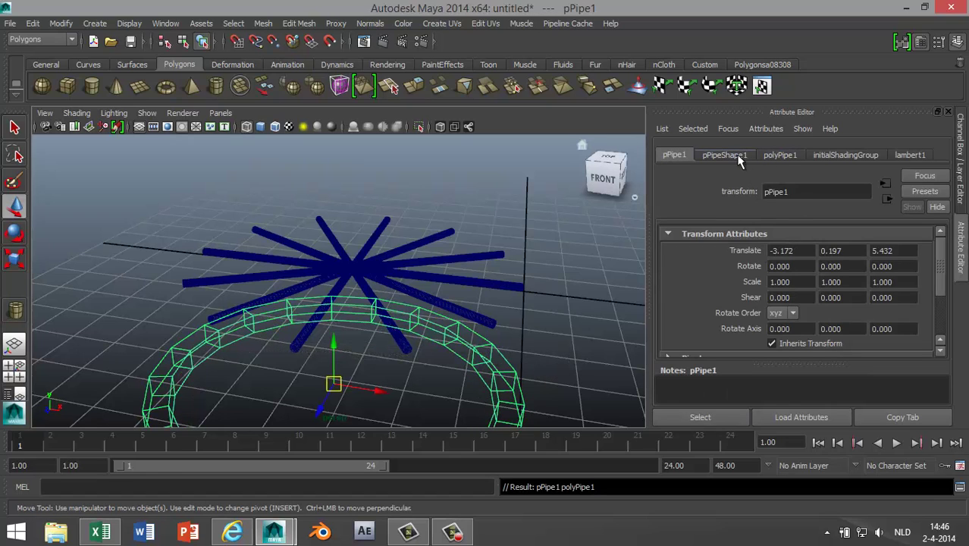
Step: Set the pipe's Subdivisions Axis to 60 and show the scene in the four-view layout
left_click(781, 156)
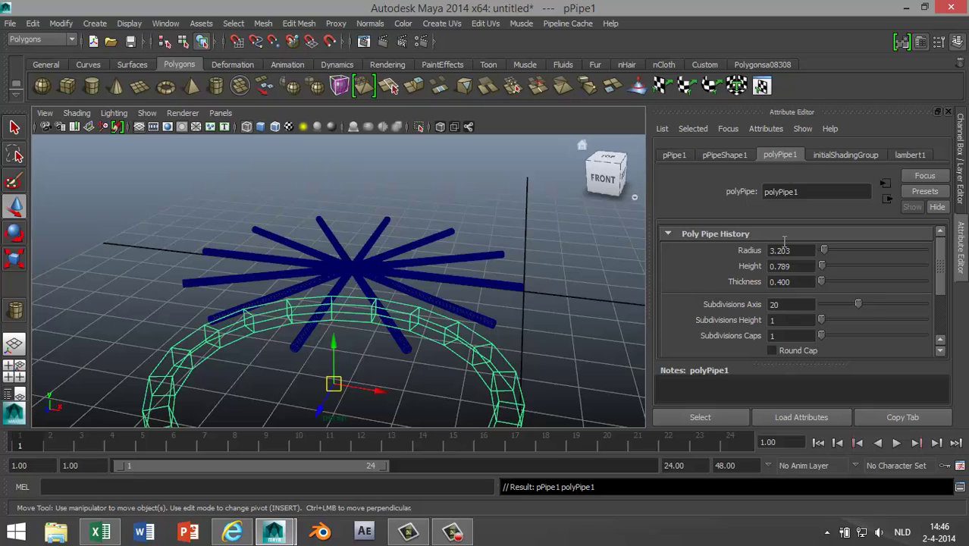
left_click(799, 304)
type("60")
key("Return")
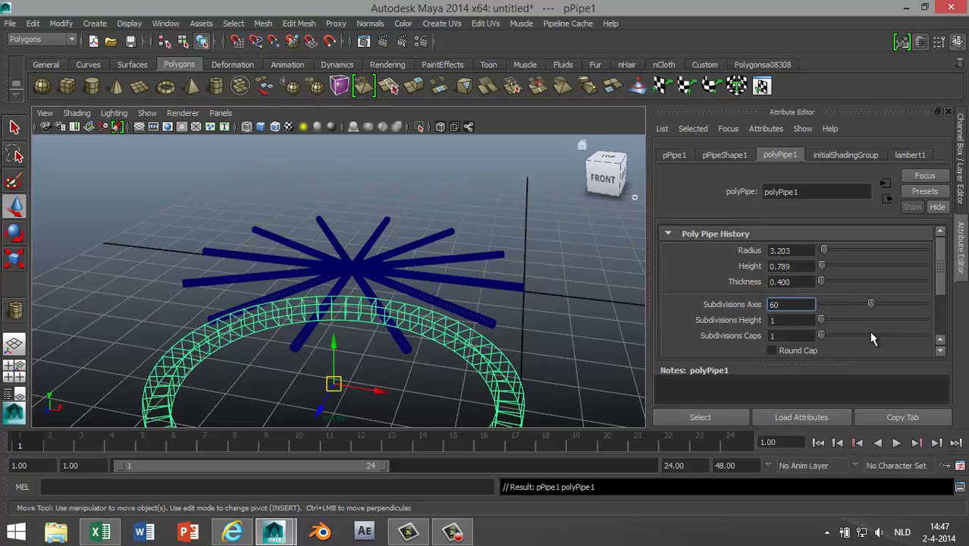
left_click(15, 377)
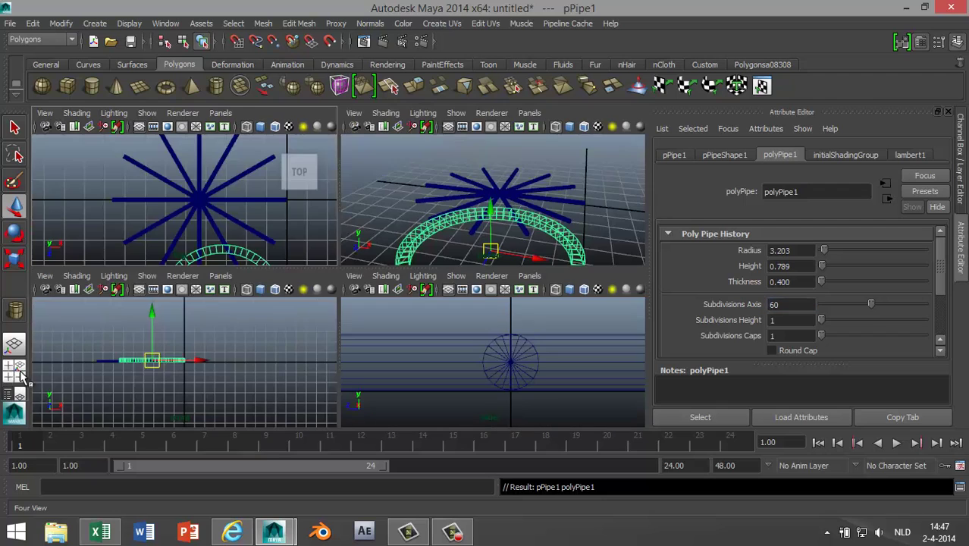
Step: Move the pipe horizontally in the top view to centre it on the spokes' hub, at about X -4.38, Z 0.01
key("space")
scroll(220, 211, "down", 5)
left_click_drag(369, 406, 363, 326)
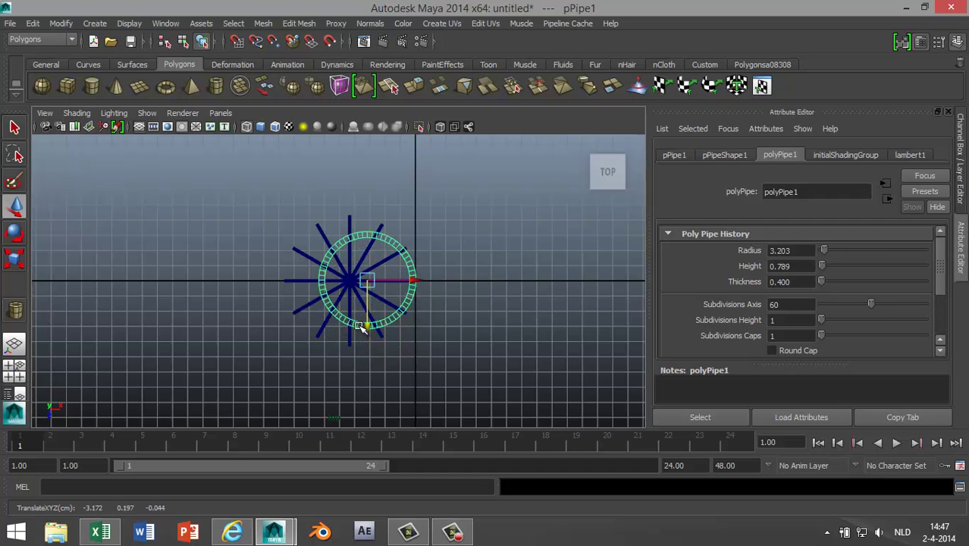
scroll(363, 327, "up", 5)
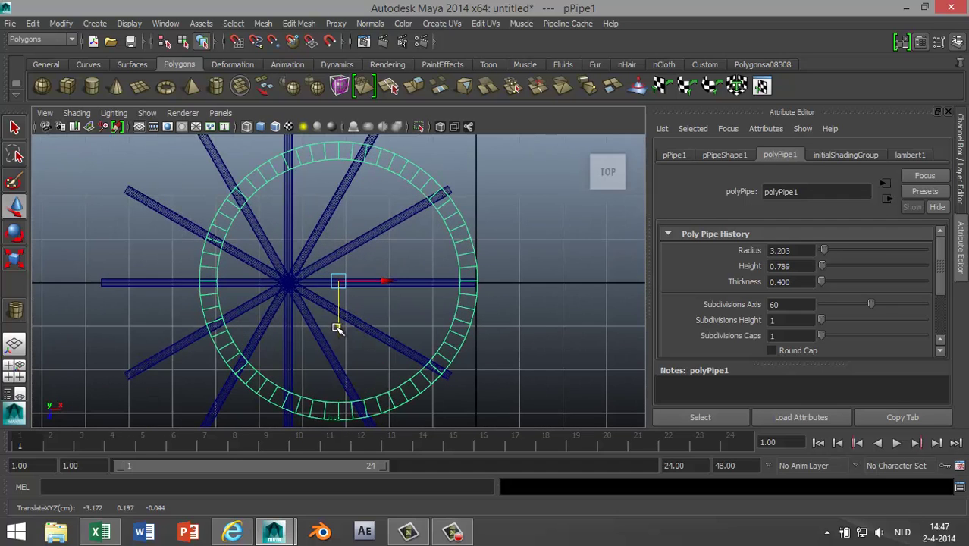
left_click_drag(338, 327, 330, 283)
scroll(421, 317, "down", 4)
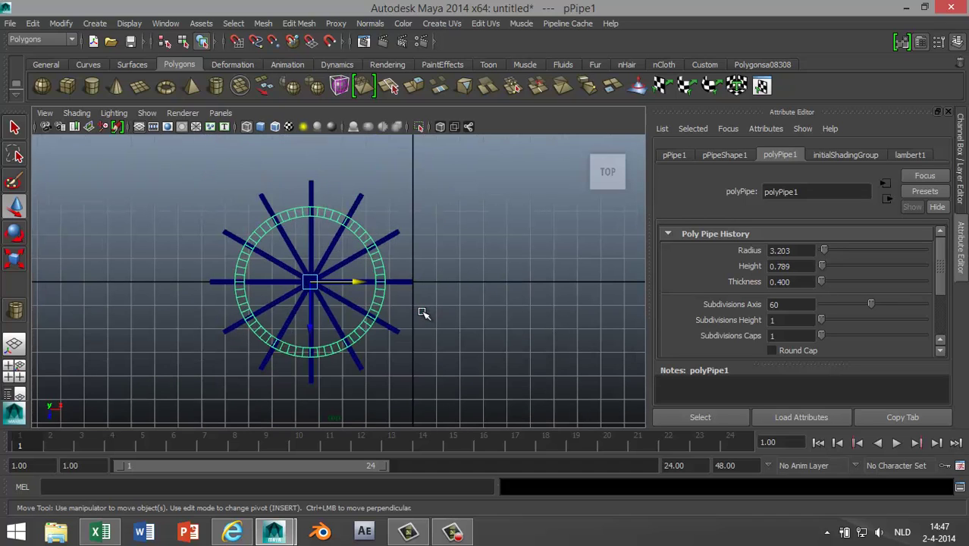
Step: Scale the pipe uniformly by about 1.49 so its inner edge meets the spoke tips
key("r")
left_click_drag(310, 283, 364, 285)
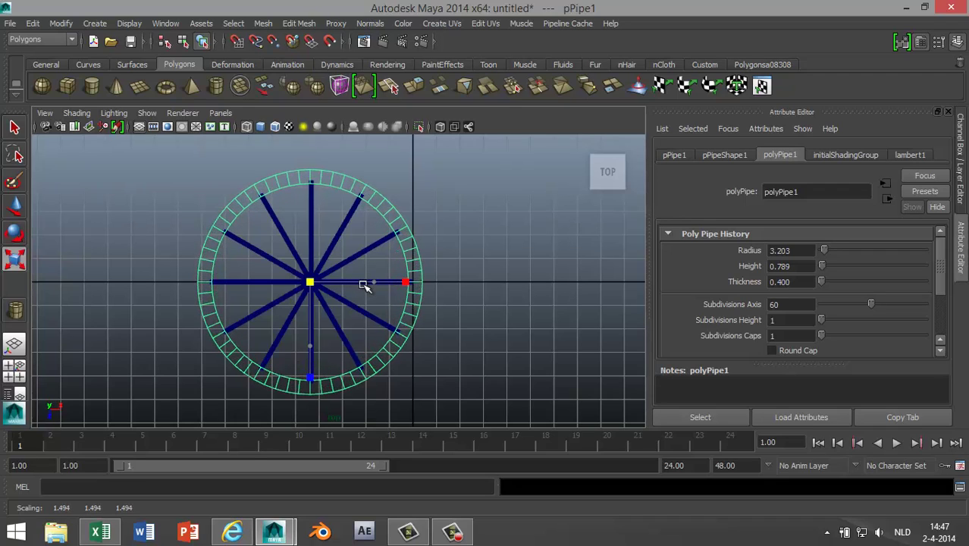
left_click_drag(364, 285, 367, 283)
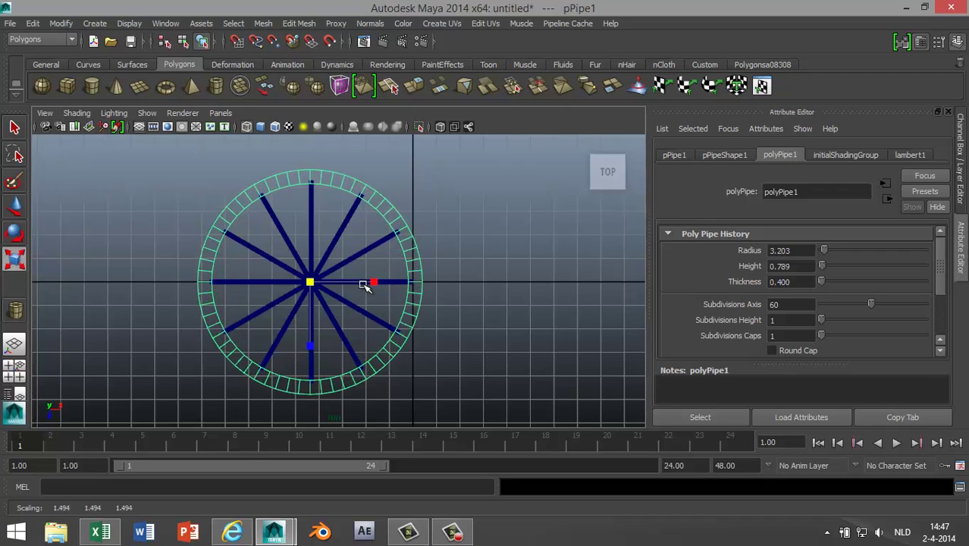
Step: Lower the pipe in the front view to about Y 0.10 so it is vertically centred on the spokes
left_click(15, 371)
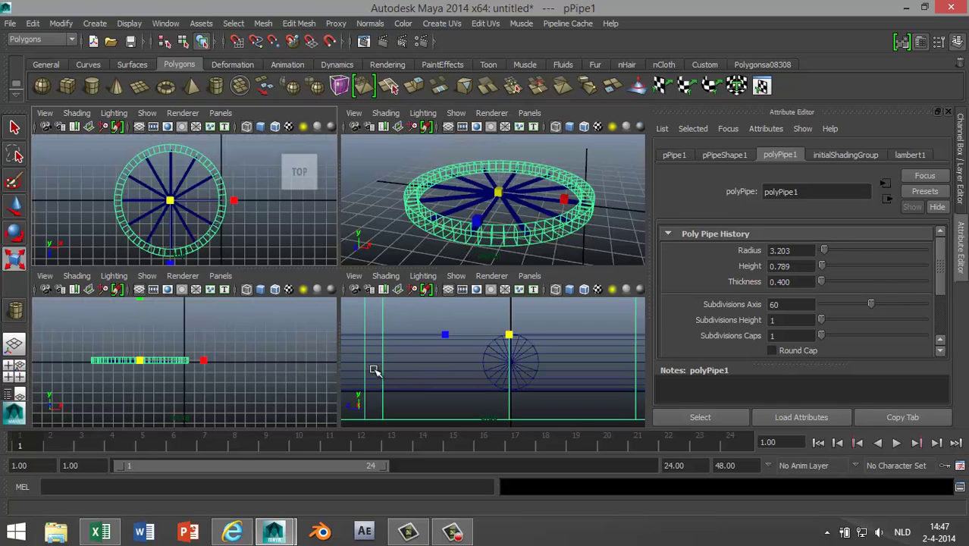
key("space")
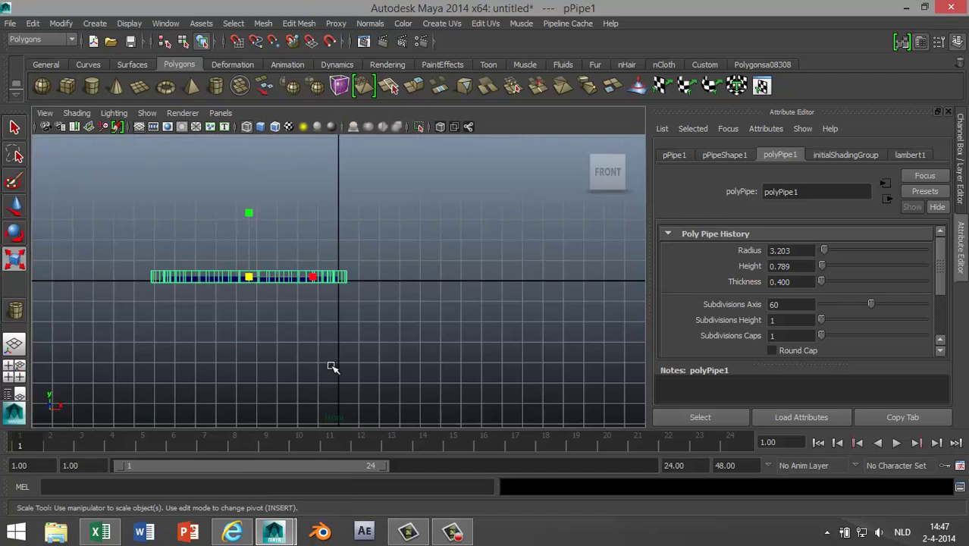
key("f")
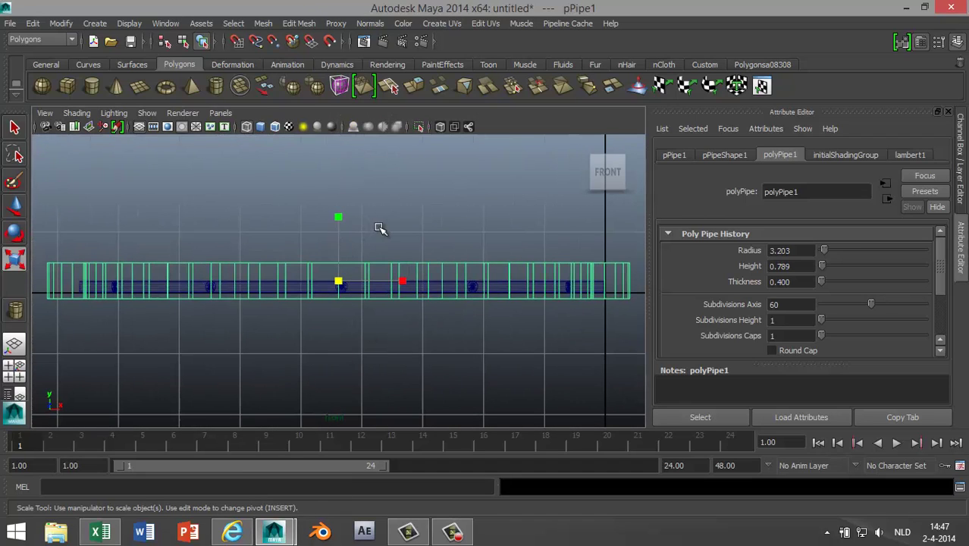
key("w")
left_click_drag(343, 232, 340, 240)
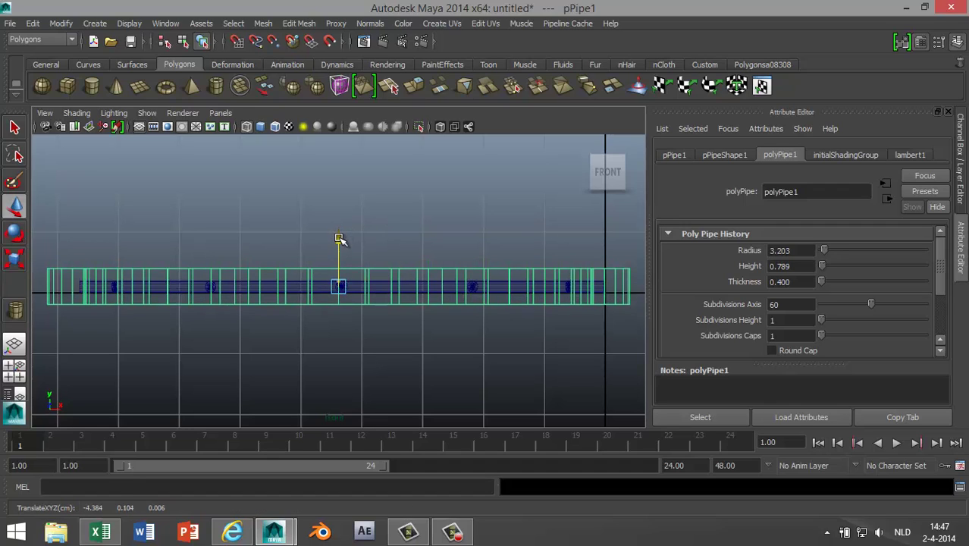
Step: Show the wheel in the perspective view with shaded display
left_click(18, 373)
key("space")
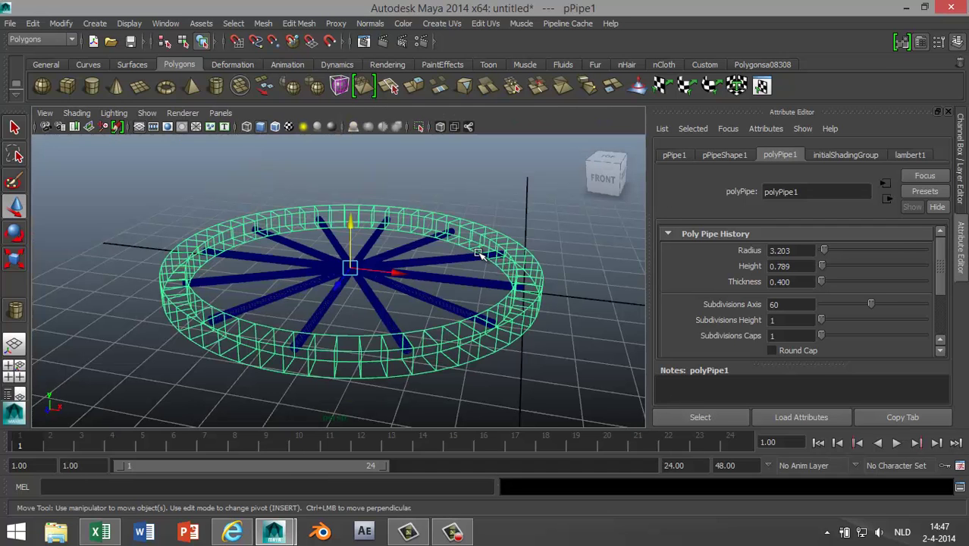
key("5")
left_click_drag(529, 347, 595, 353, "alt")
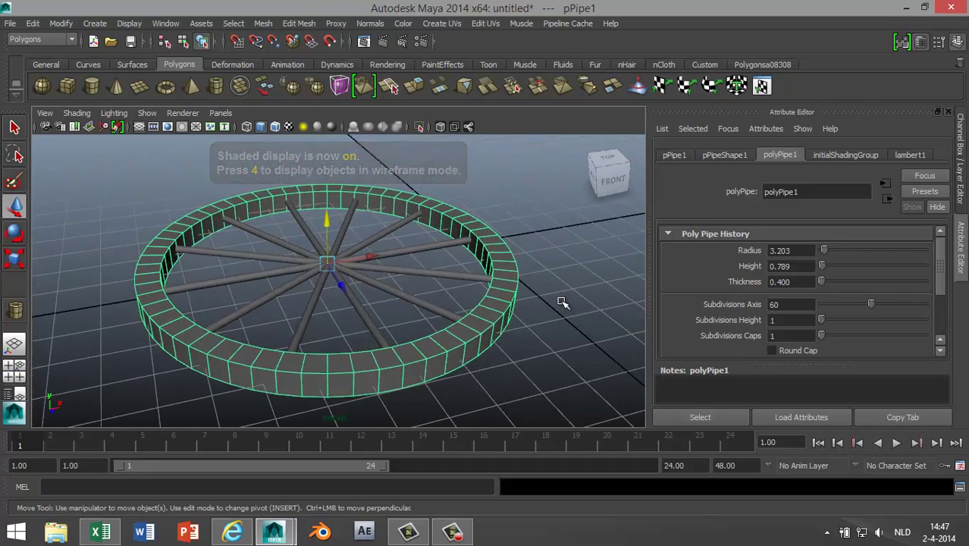
middle_click_drag(563, 302, 590, 354, "alt")
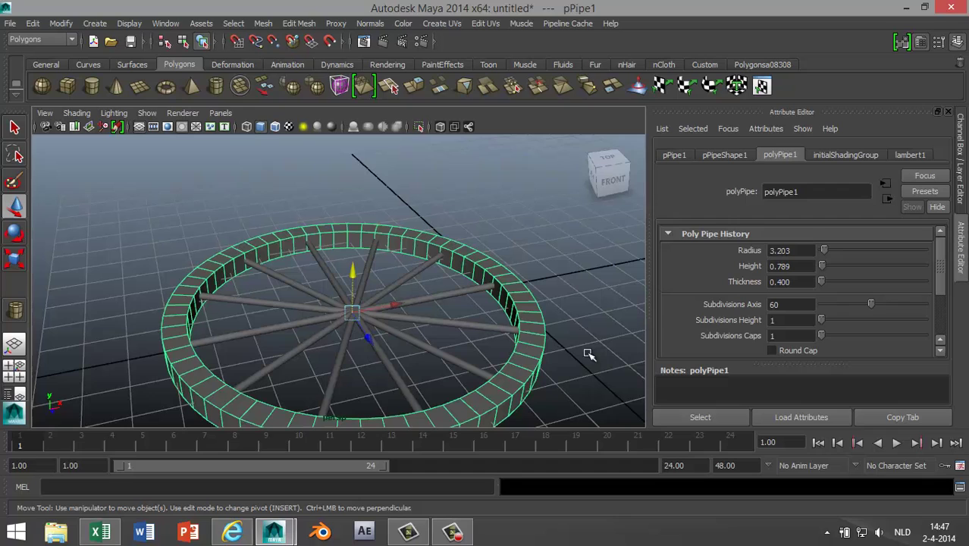
Step: Bevel the pipe's upper and lower inner edge loops with the default bevel settings
right_click(388, 233)
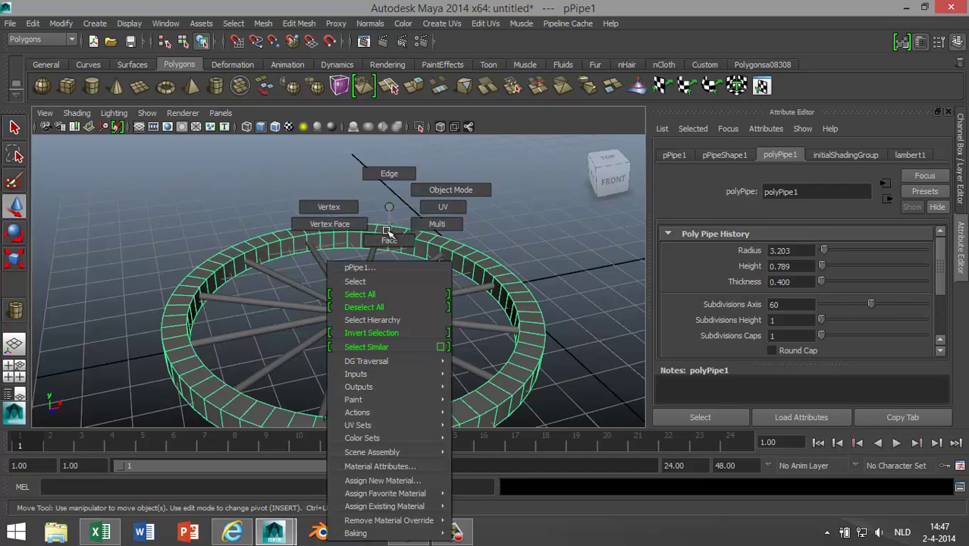
left_click(389, 175)
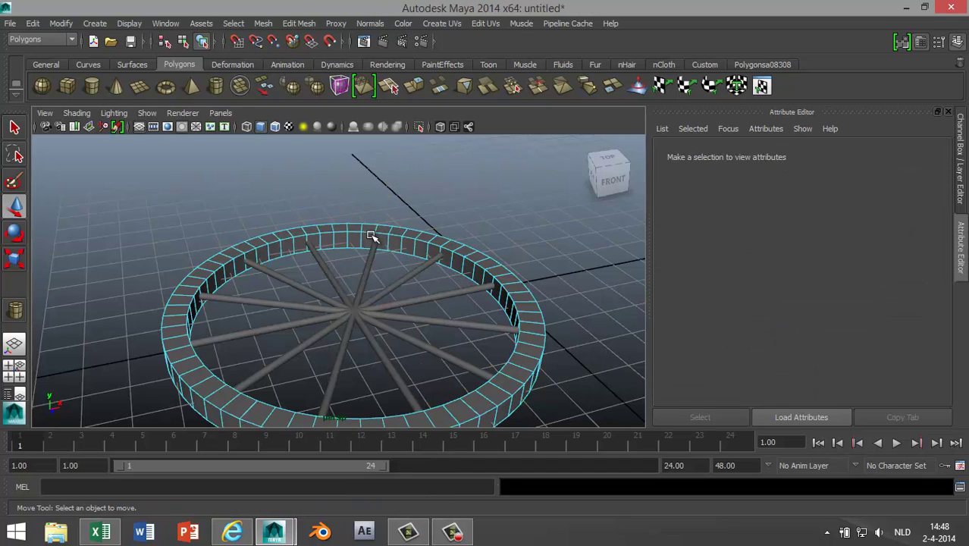
left_click(369, 233)
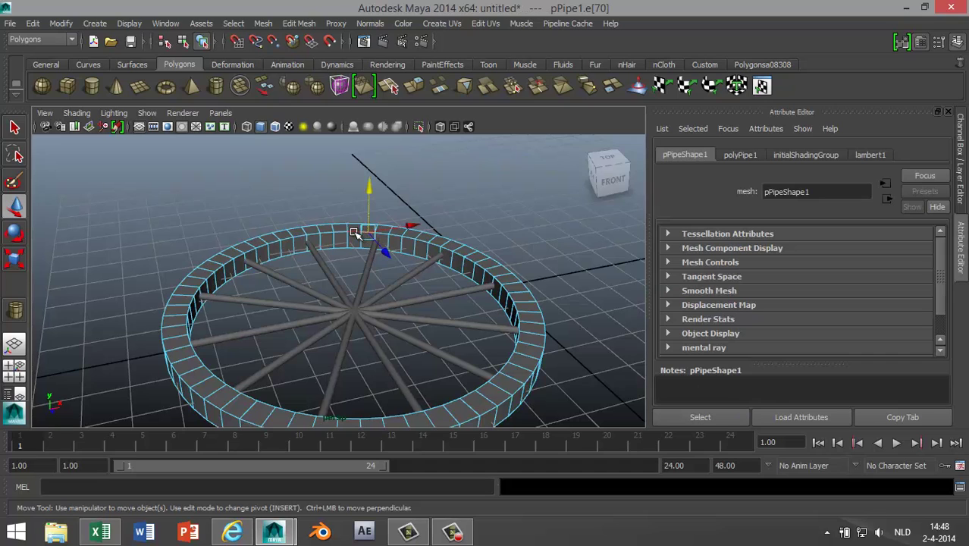
double_click(354, 233)
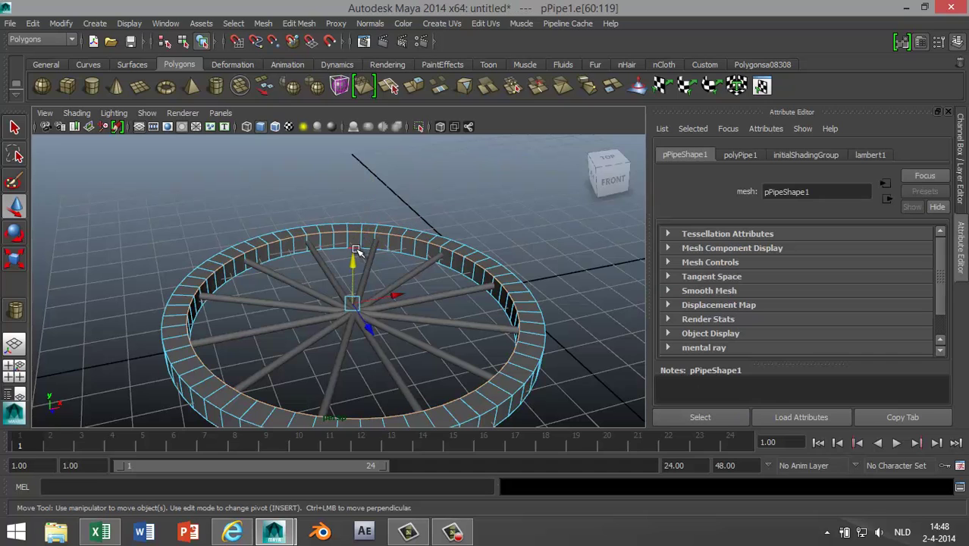
left_click(356, 250)
double_click(343, 248)
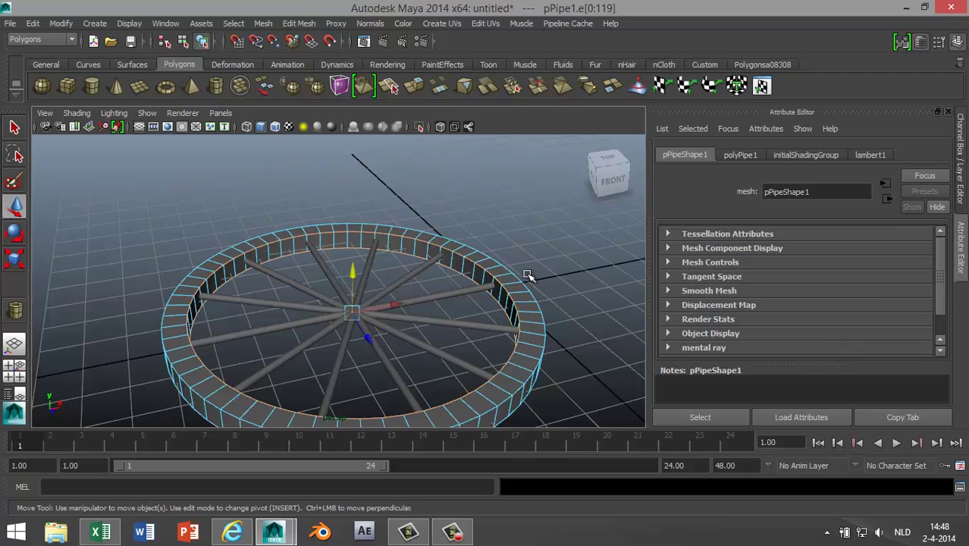
left_click(297, 23)
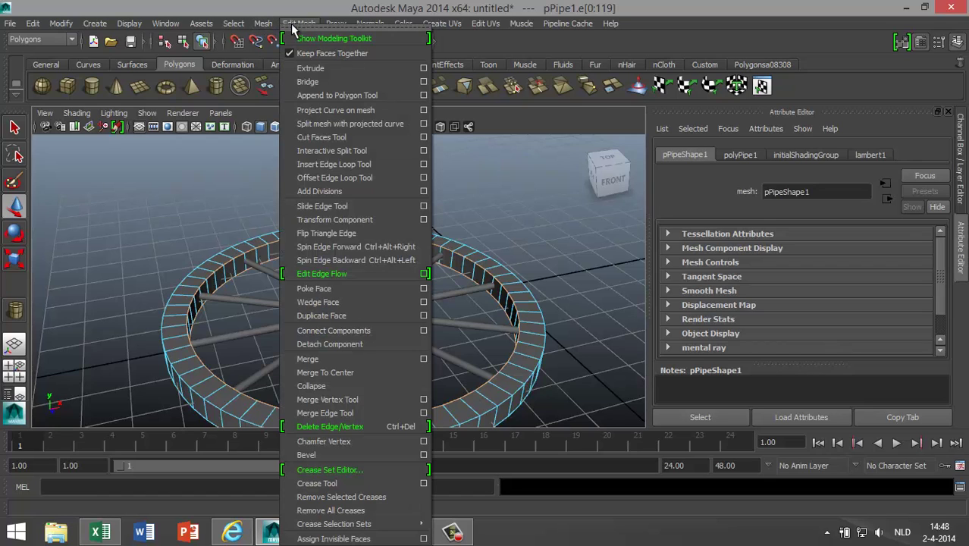
left_click(324, 453)
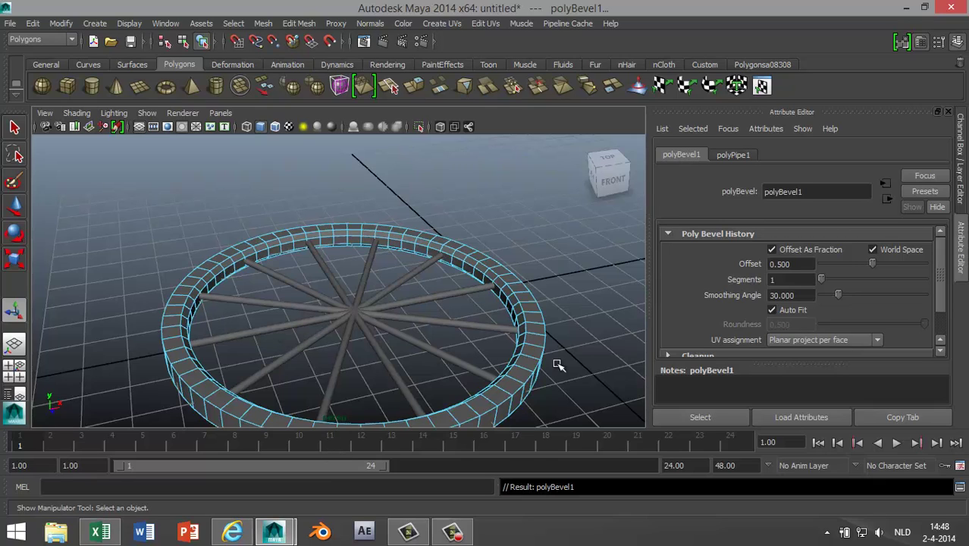
Step: Bevel the pipe's upper and lower outer edge loops with the default bevel settings
left_click_drag(558, 365, 568, 325, "alt")
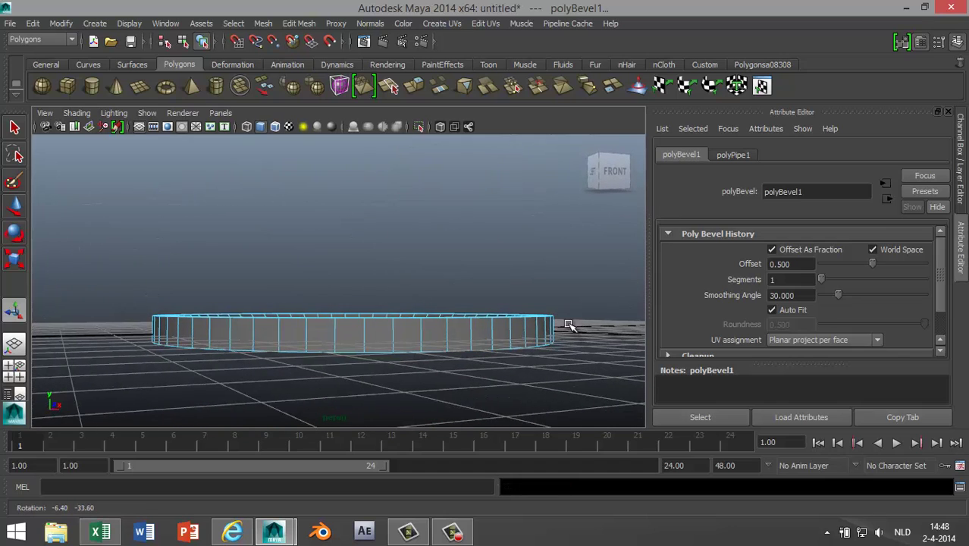
left_click(382, 320)
double_click(352, 320)
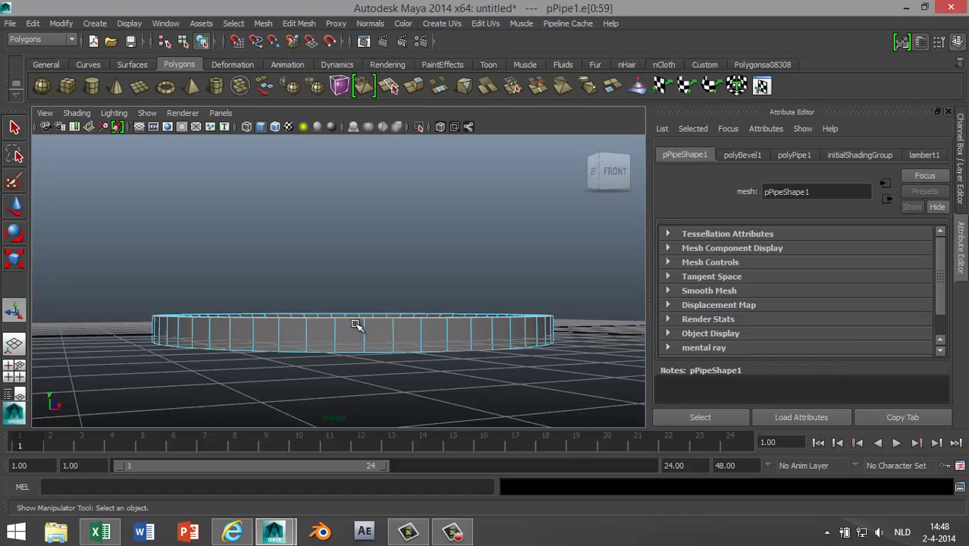
double_click(383, 354, "shift")
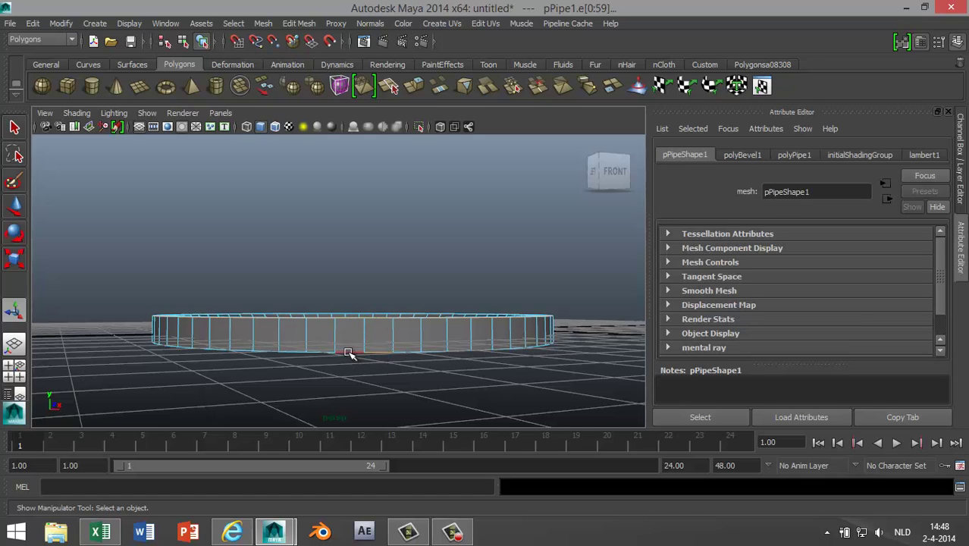
double_click(348, 353, "shift")
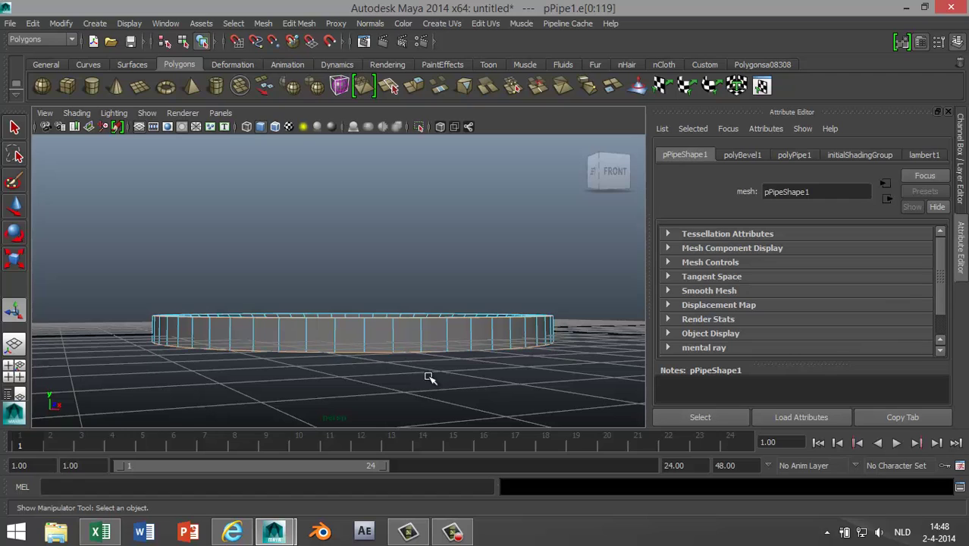
left_click(298, 24)
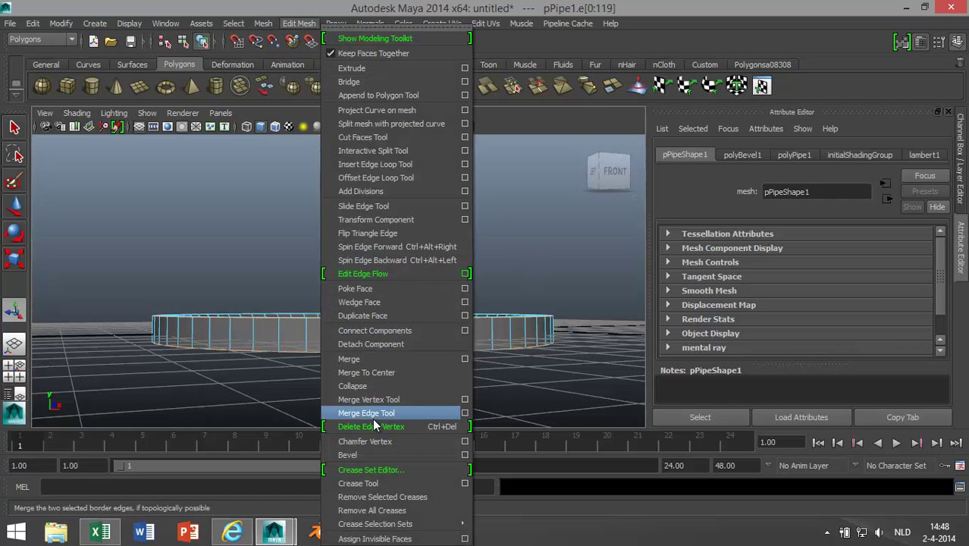
left_click(374, 454)
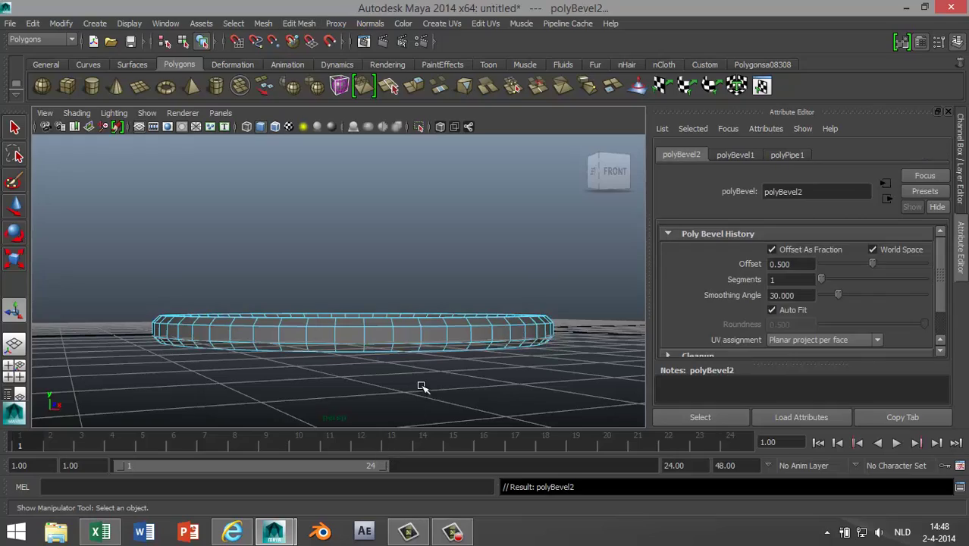
Step: Draw a polygon cylinder beside the wheel with radius about 0.72 and height about 0.91
left_click_drag(417, 374, 360, 456, "alt")
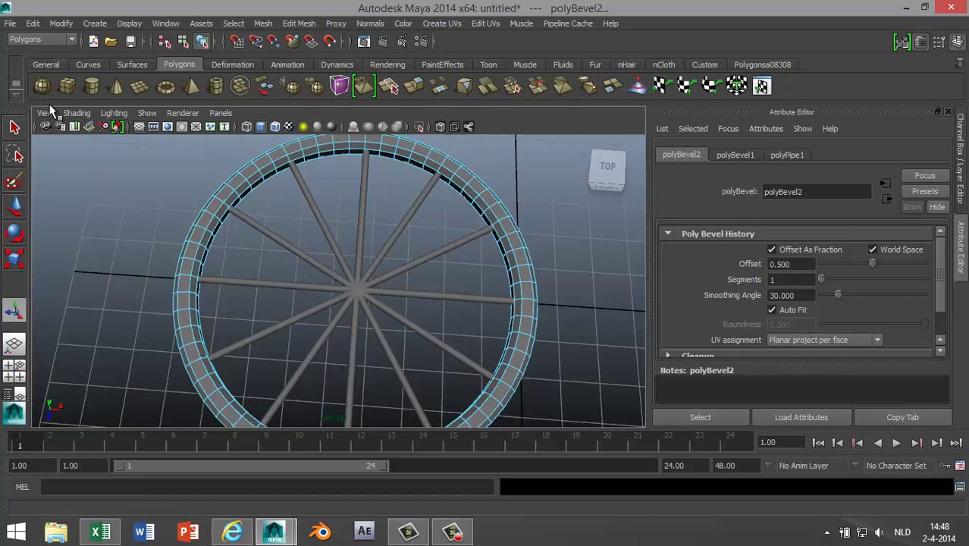
left_click(93, 87)
left_click_drag(105, 290, 98, 254)
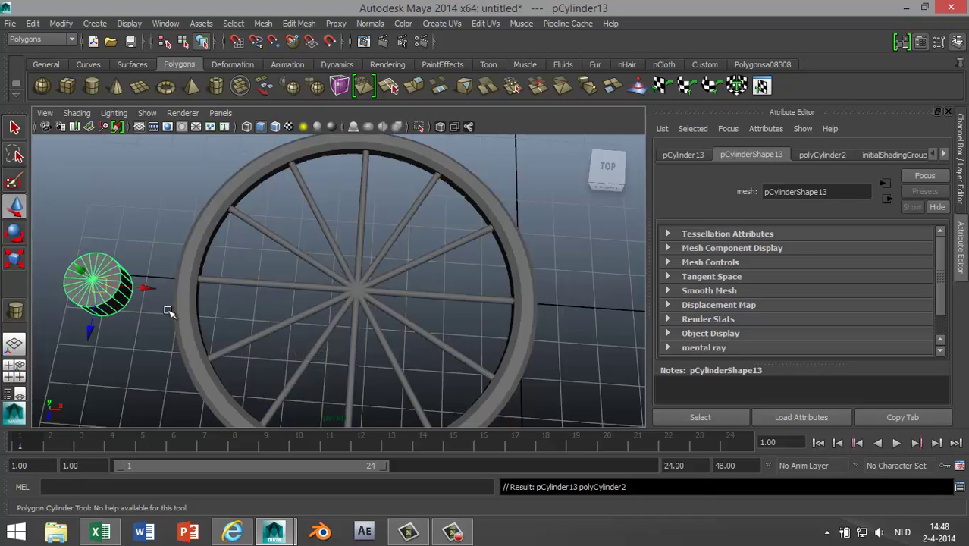
Step: Move the new cylinder onto the point where the spokes cross, at about X -4.34, Z 0
left_click_drag(142, 289, 396, 310)
left_click(15, 368)
key("space")
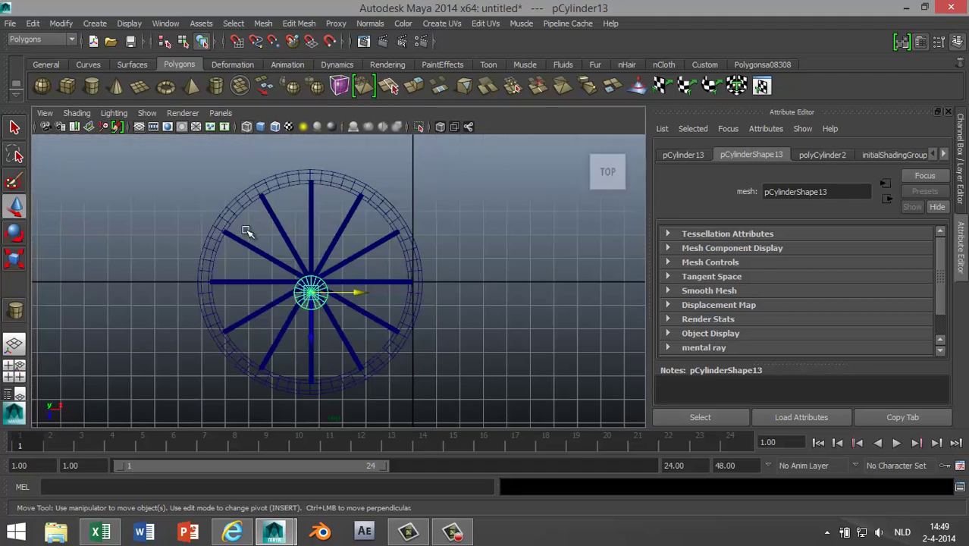
scroll(331, 345, "up", 6)
left_click(339, 317)
left_click_drag(339, 317, 338, 241)
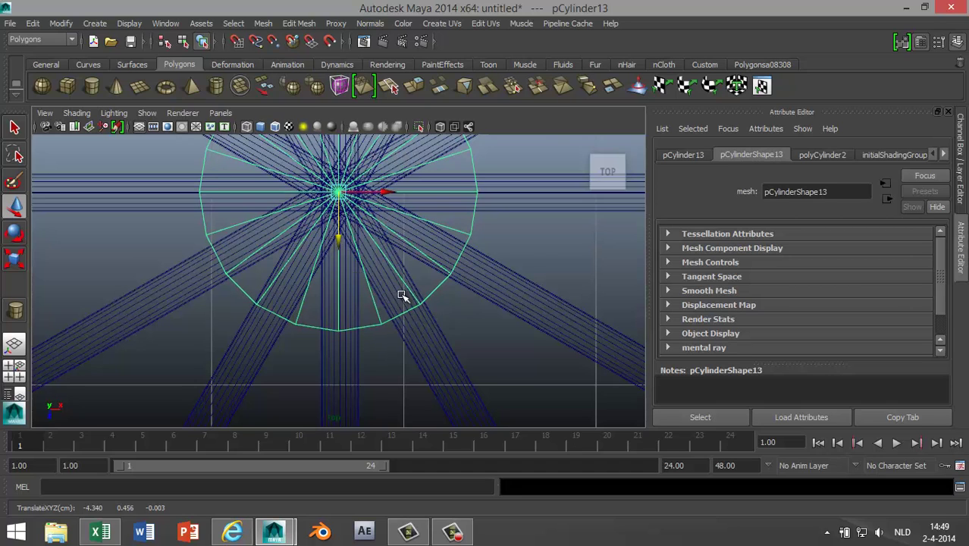
Step: Set the hub cylinder's Subdivisions Axis to 60 and lower it to about Y 0.18 to centre it vertically on the spokes
scroll(392, 305, "down", 5)
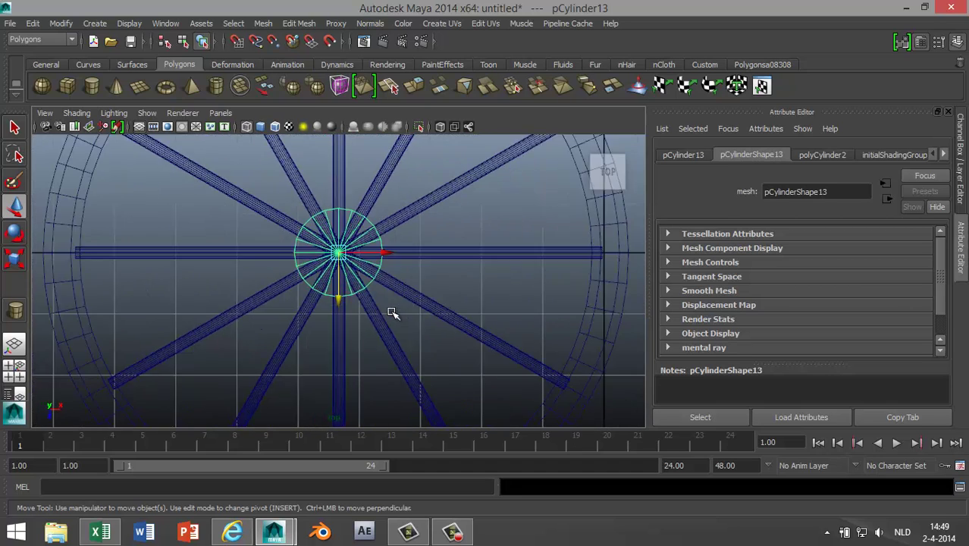
scroll(393, 313, "up", 1)
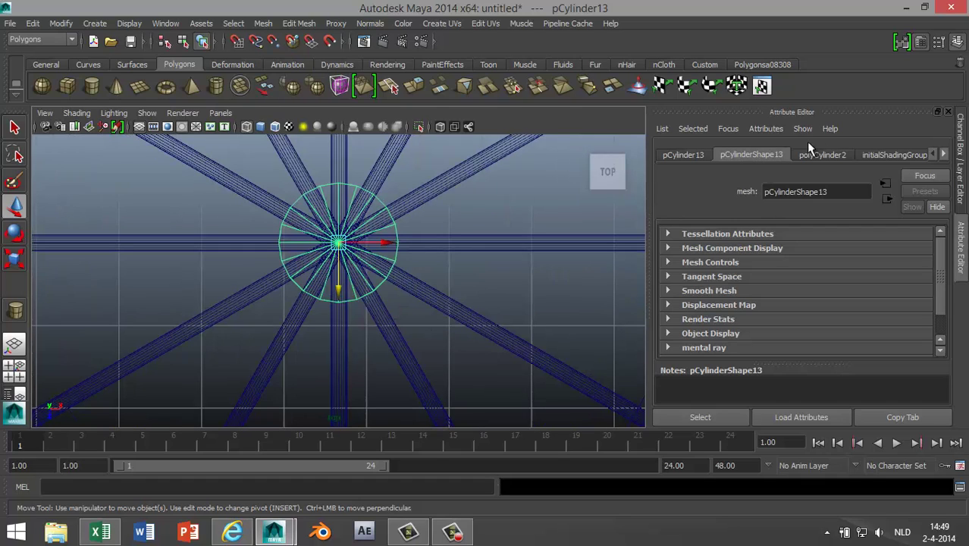
left_click(830, 155)
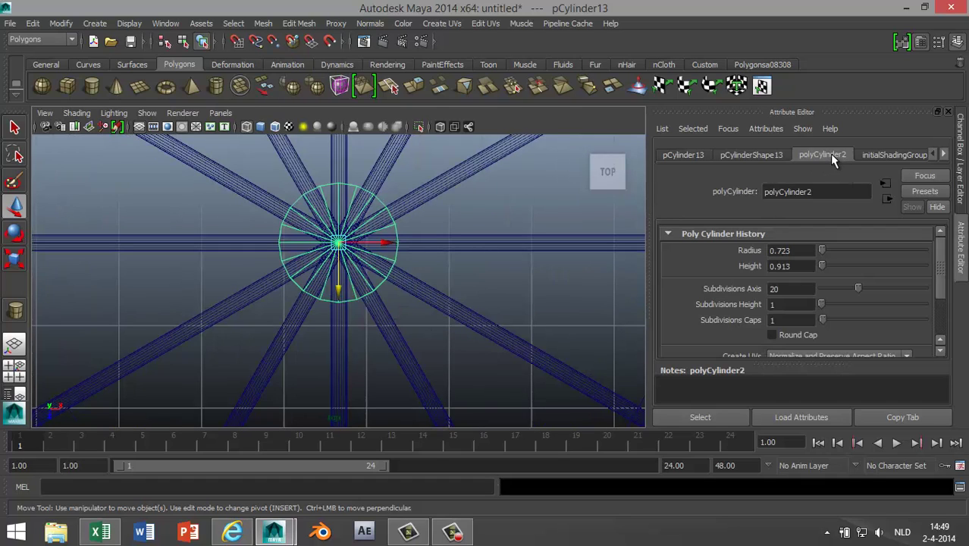
left_click(803, 288)
key("Return")
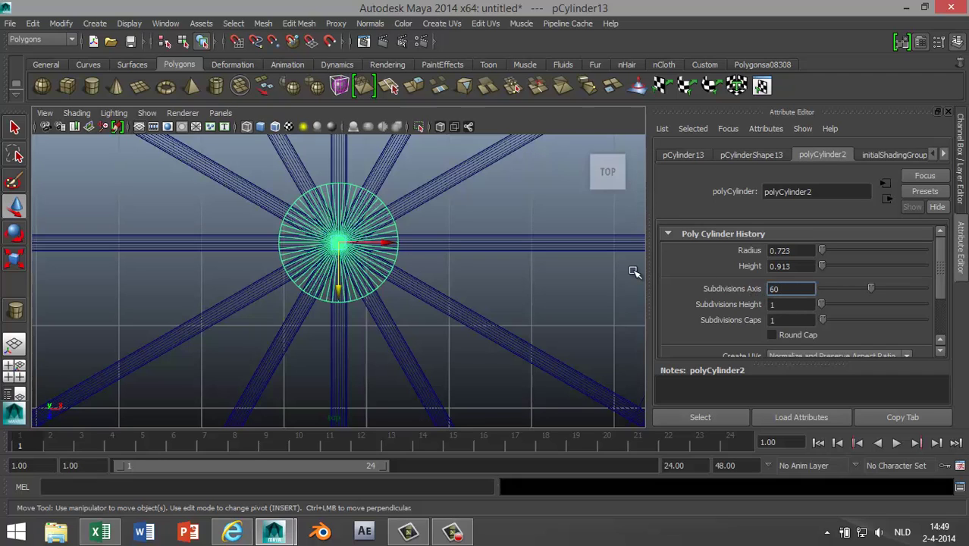
left_click(14, 367)
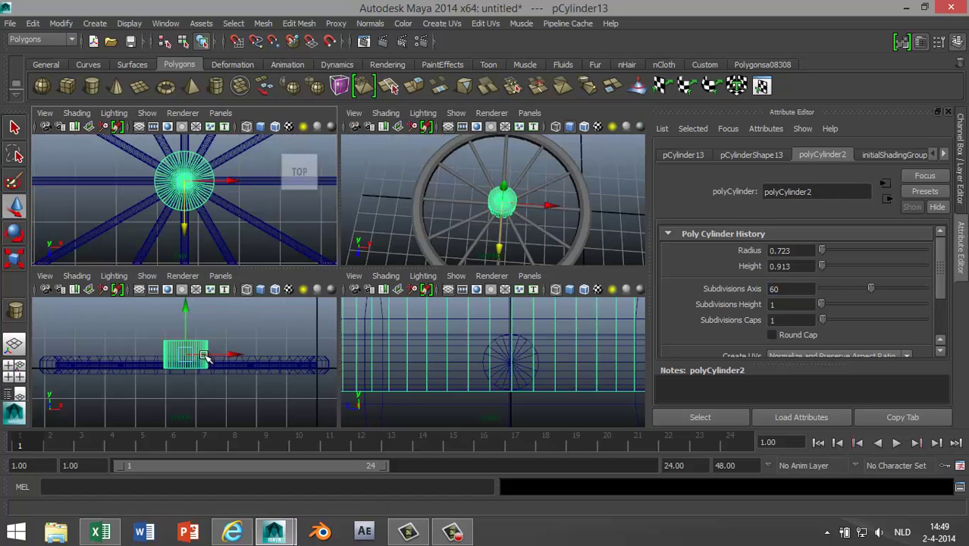
left_click_drag(187, 306, 188, 318)
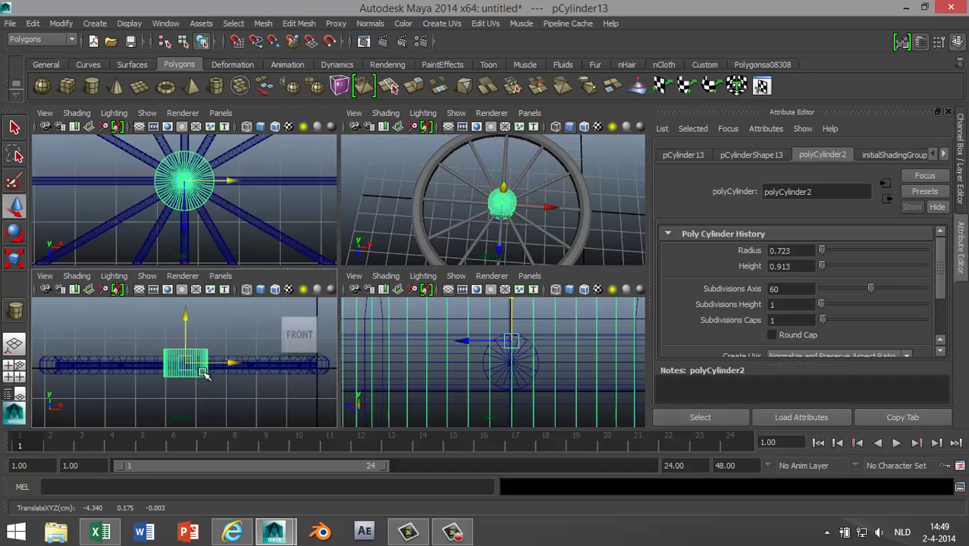
Step: Lower the hub cylinder to about Y 0.125 to centre it vertically more precisely on the spokes
scroll(220, 364, "up", 5)
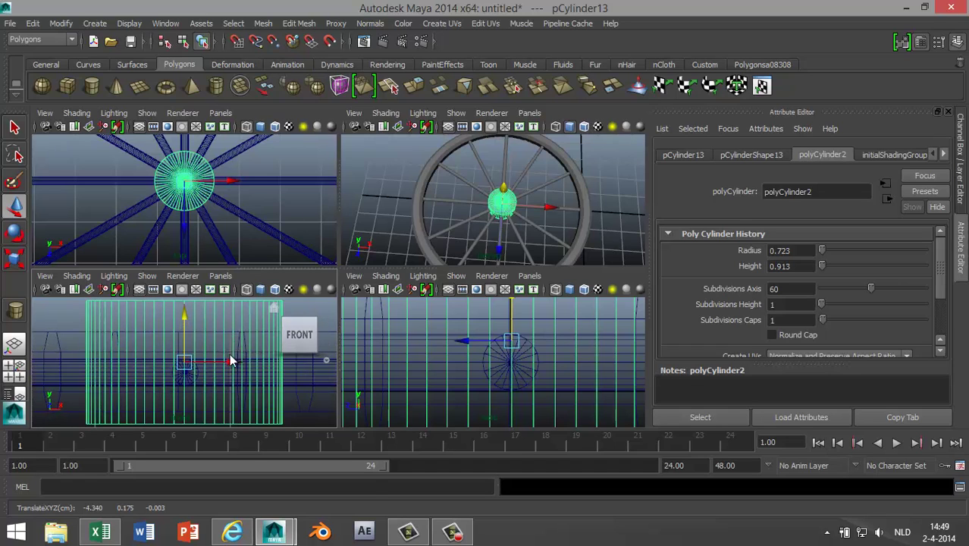
key("space")
left_click_drag(339, 234, 339, 242)
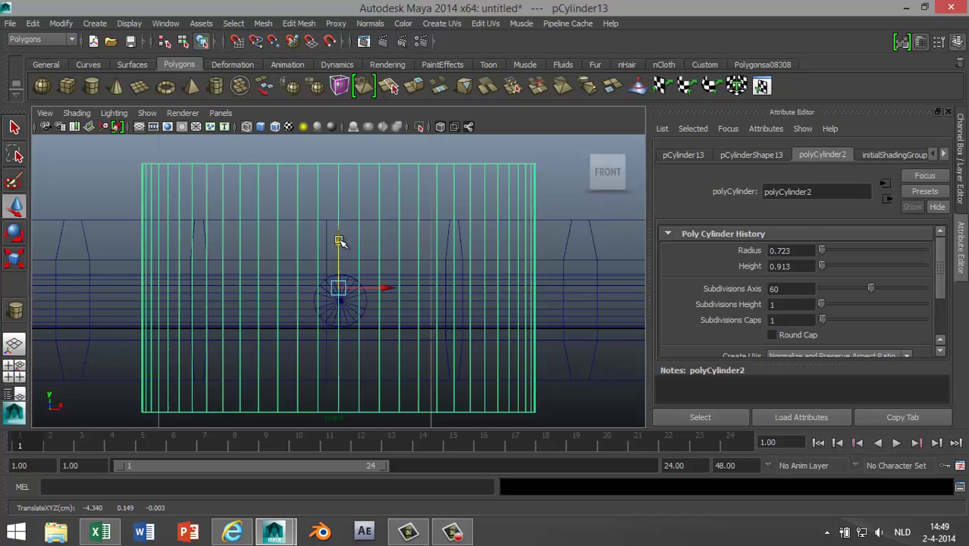
left_click_drag(340, 241, 341, 248)
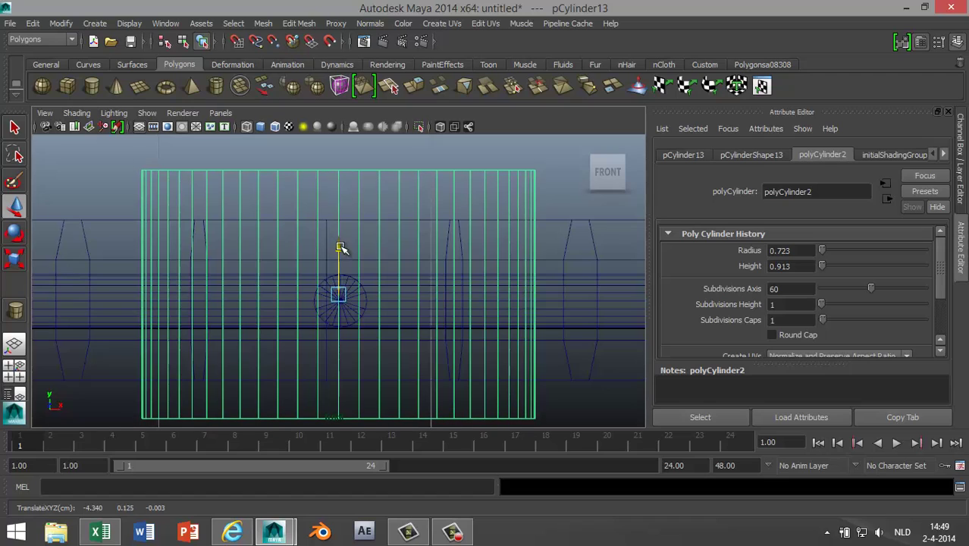
Step: Bevel the hub cylinder's upper and lower outer edge loops with the default bevel settings
left_click(15, 345)
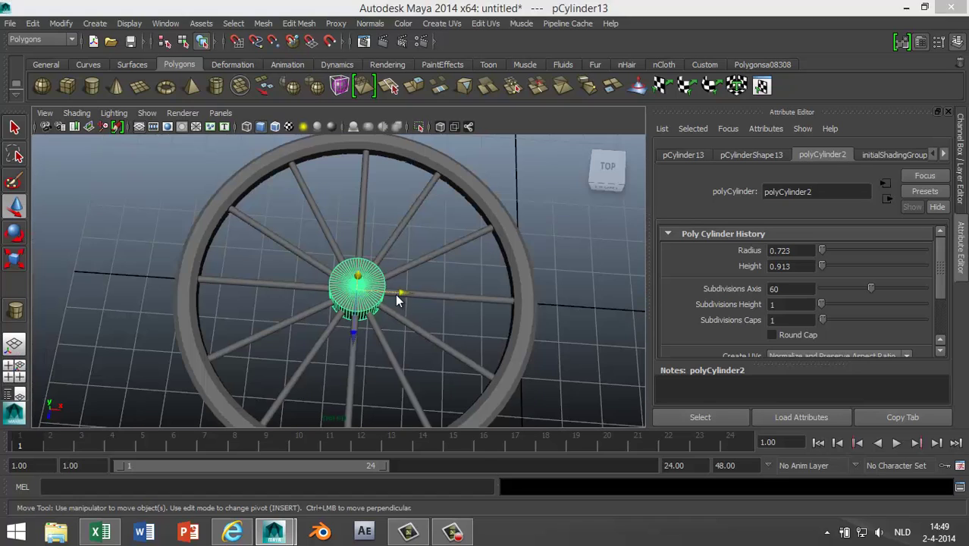
key("space")
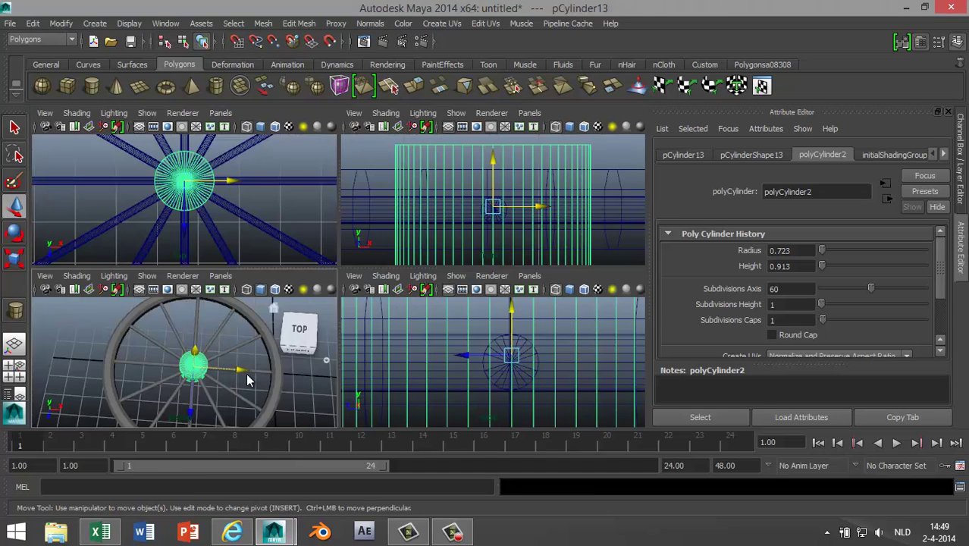
key("space")
left_click_drag(400, 318, 397, 258, "alt")
scroll(390, 345, "up", 5)
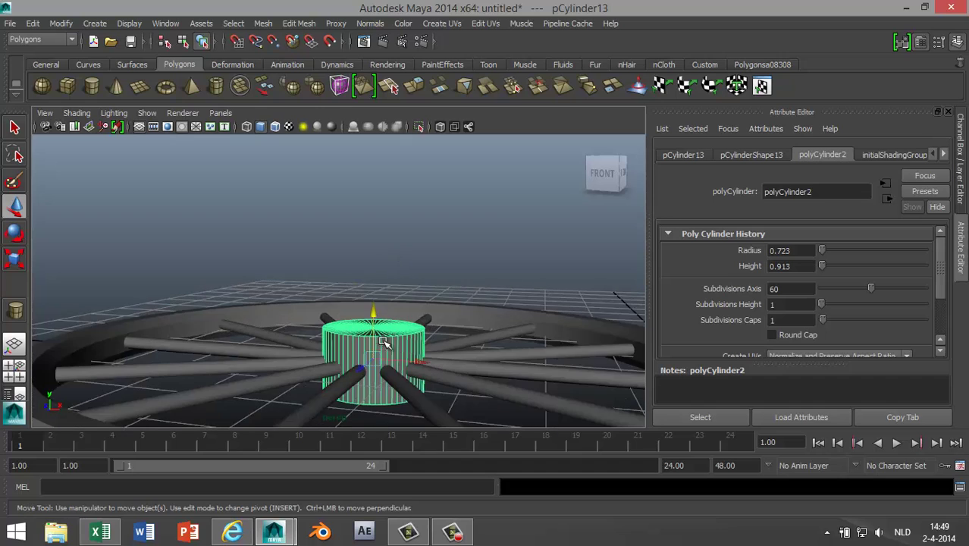
left_click_drag(480, 320, 471, 336, "alt")
scroll(470, 336, "up", 4)
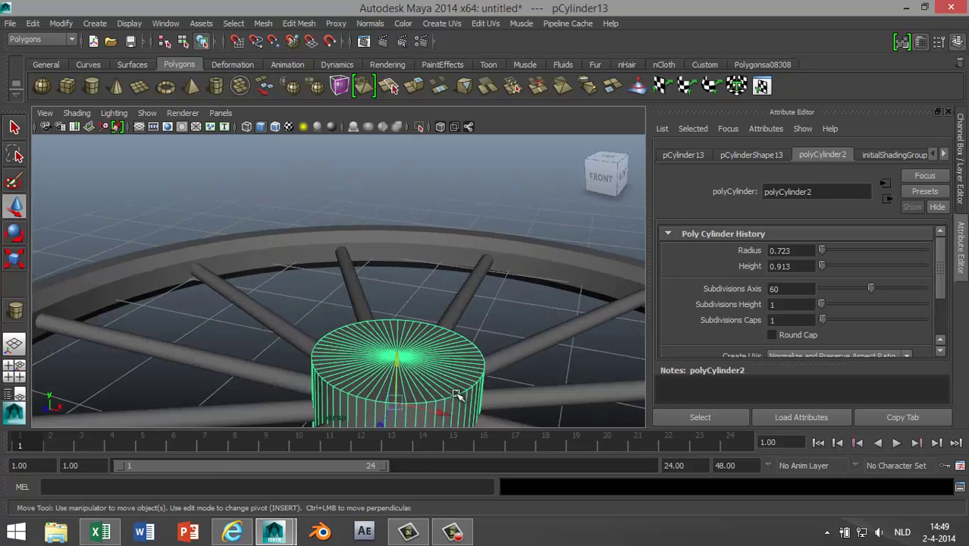
right_click_drag(450, 398, 450, 174)
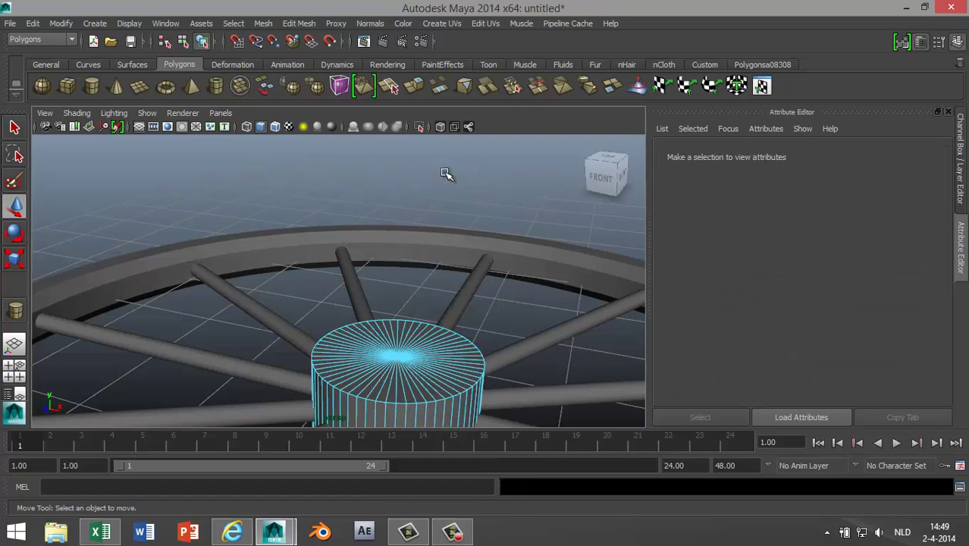
left_click(418, 404)
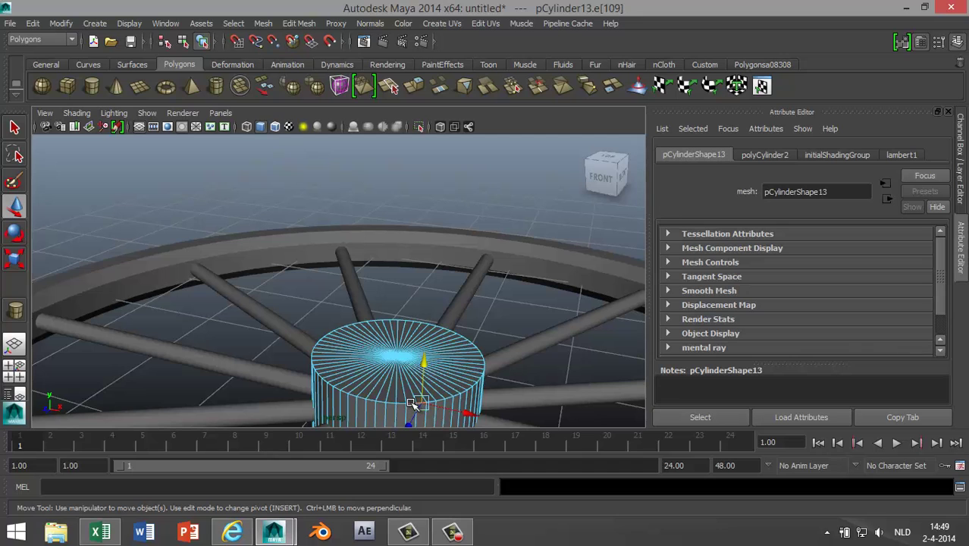
double_click(414, 403)
left_click_drag(493, 396, 433, 395, "alt")
left_click(416, 371)
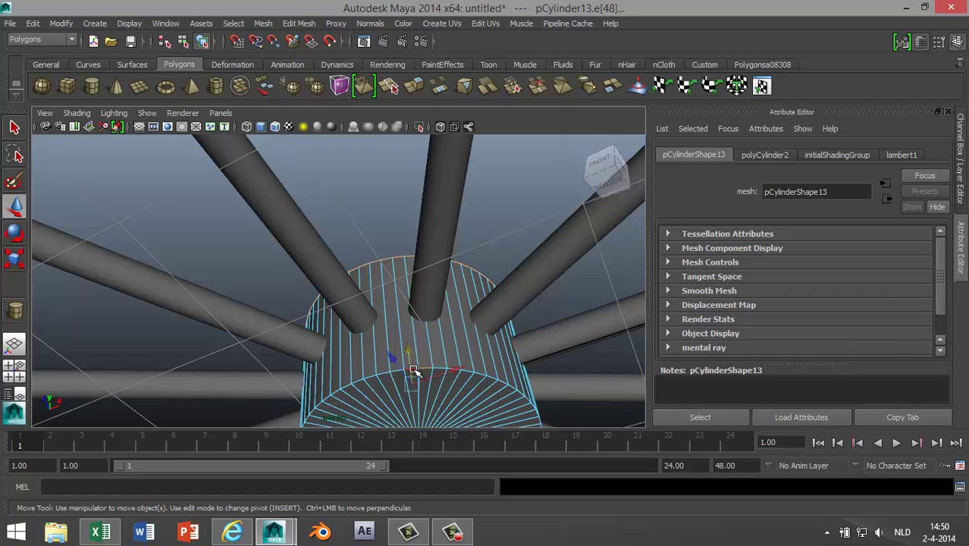
double_click(414, 370)
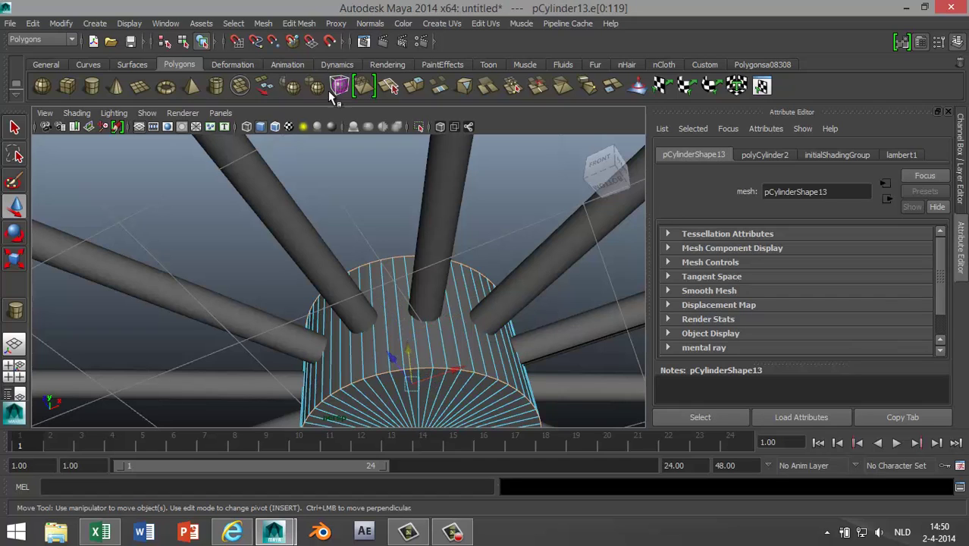
left_click(298, 23)
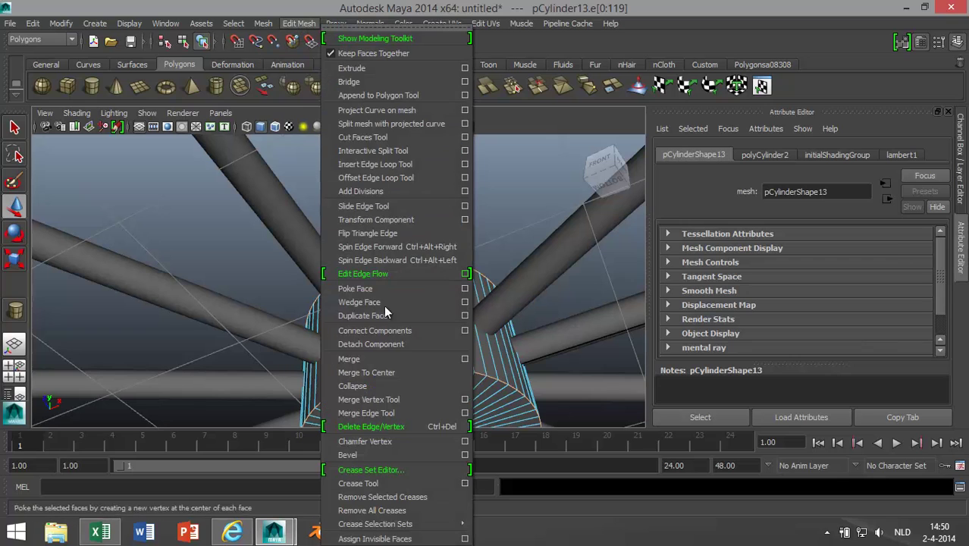
left_click(404, 452)
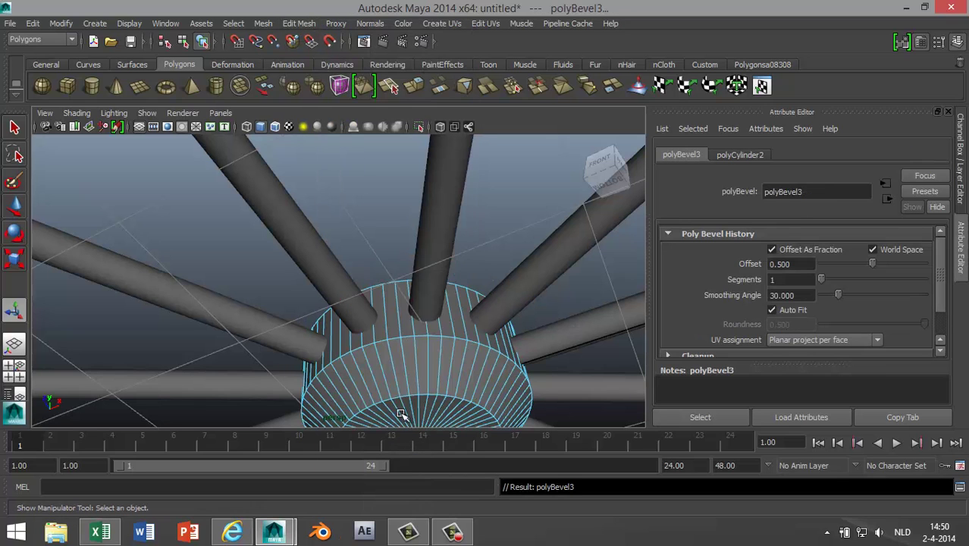
Step: Set the hub bevel's Segments to 2 to round its edges
left_click_drag(314, 290, 345, 364, "alt")
scroll(341, 360, "down", 3)
middle_click_drag(421, 370, 397, 329, "alt")
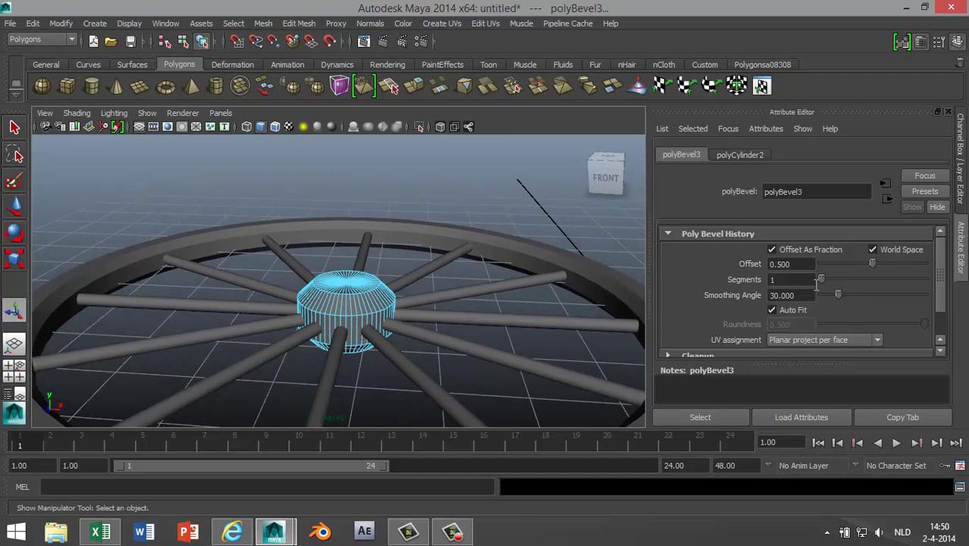
left_click_drag(823, 278, 832, 284)
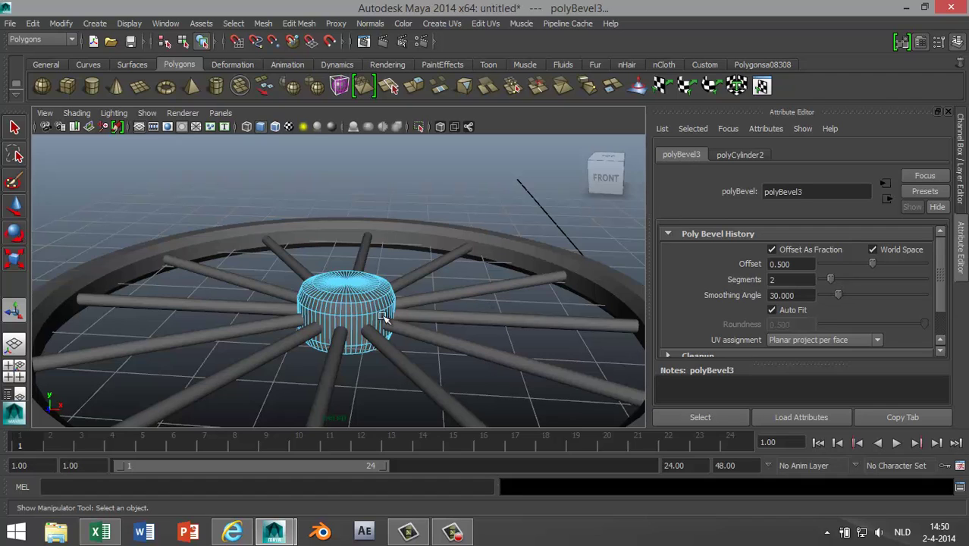
Step: Return the hub to object mode and flatten it by scaling it vertically to about 0.488
right_click_drag(373, 309, 429, 194)
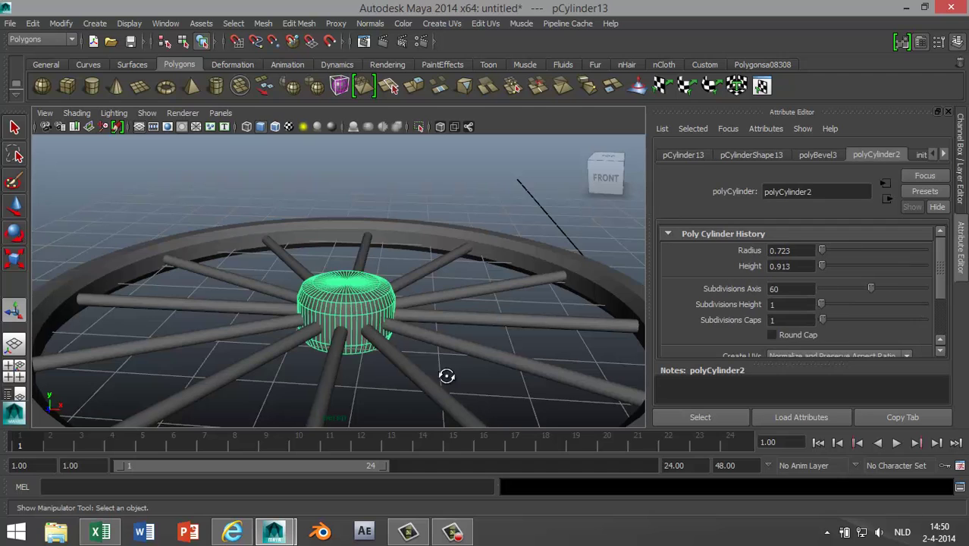
left_click_drag(446, 372, 438, 398, "alt")
key("r")
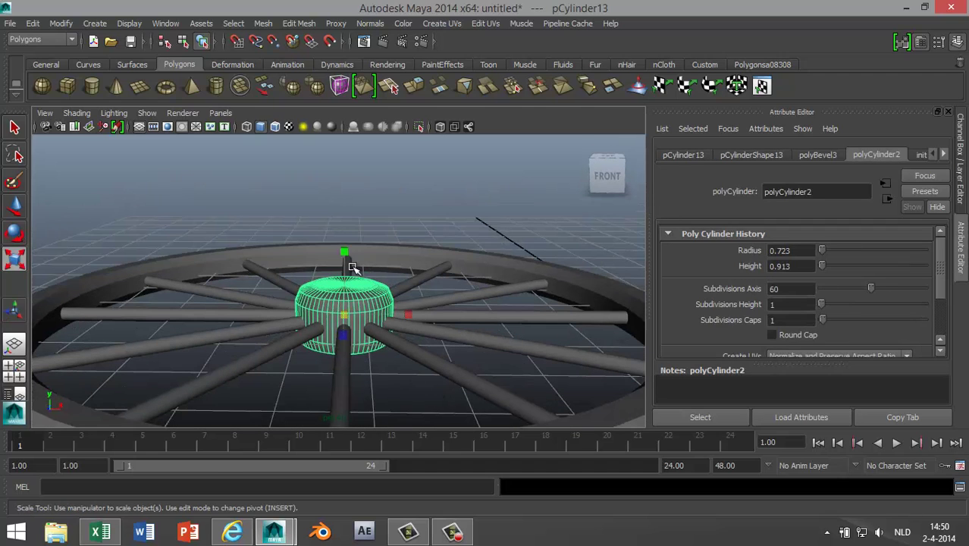
left_click_drag(348, 250, 351, 285)
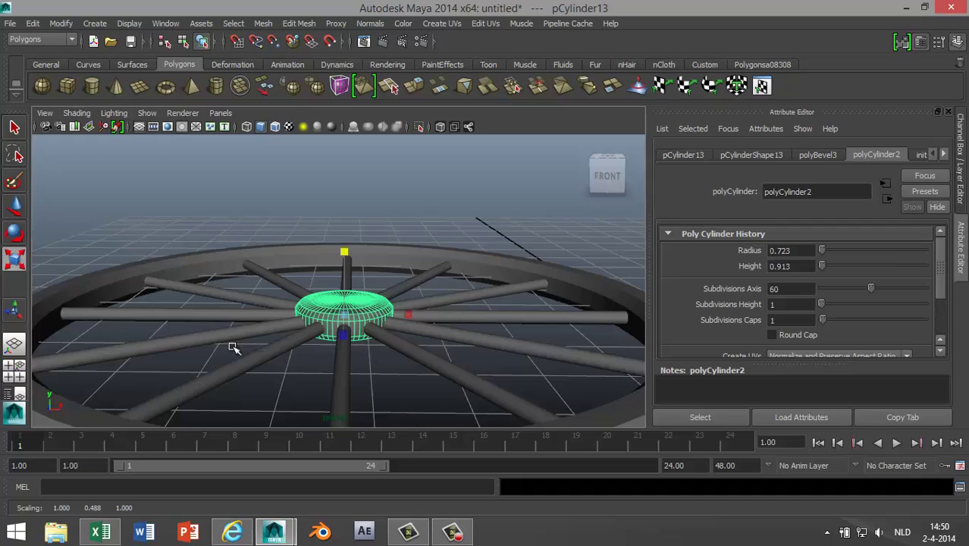
left_click_drag(232, 347, 266, 403, "alt")
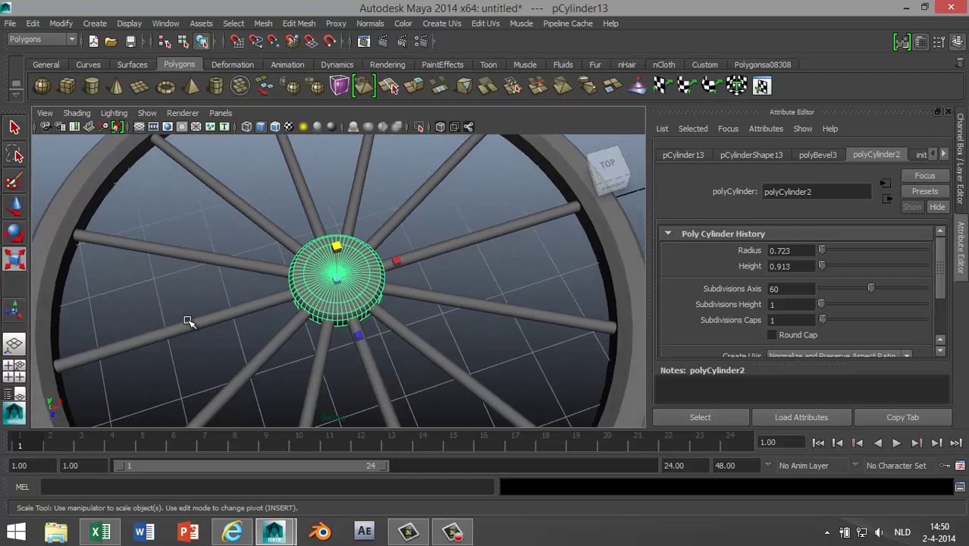
scroll(189, 321, "down", 3)
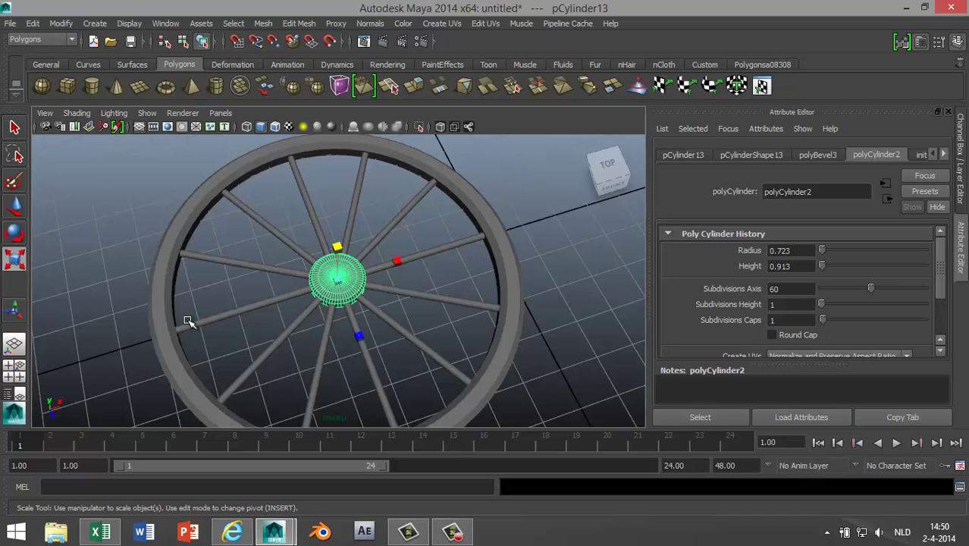